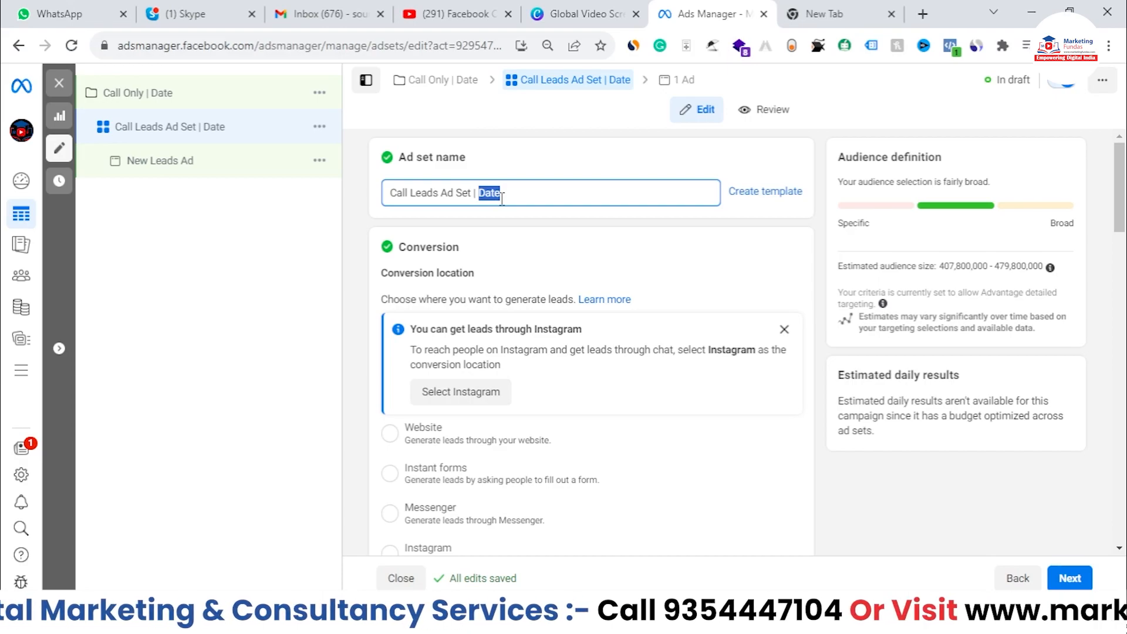
Set the ad set's conversion location to Calls
scroll(461, 233, up, 1)
scroll(624, 287, up, 1)
drag(407, 247, 470, 254)
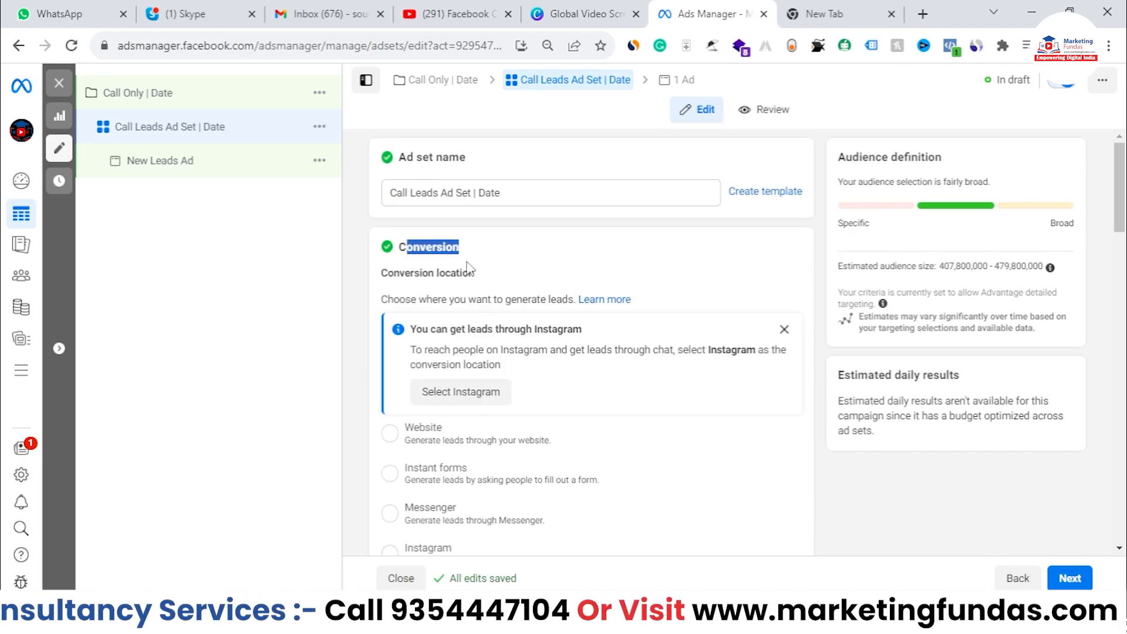
scroll(468, 273, down, 1)
scroll(466, 273, down, 2)
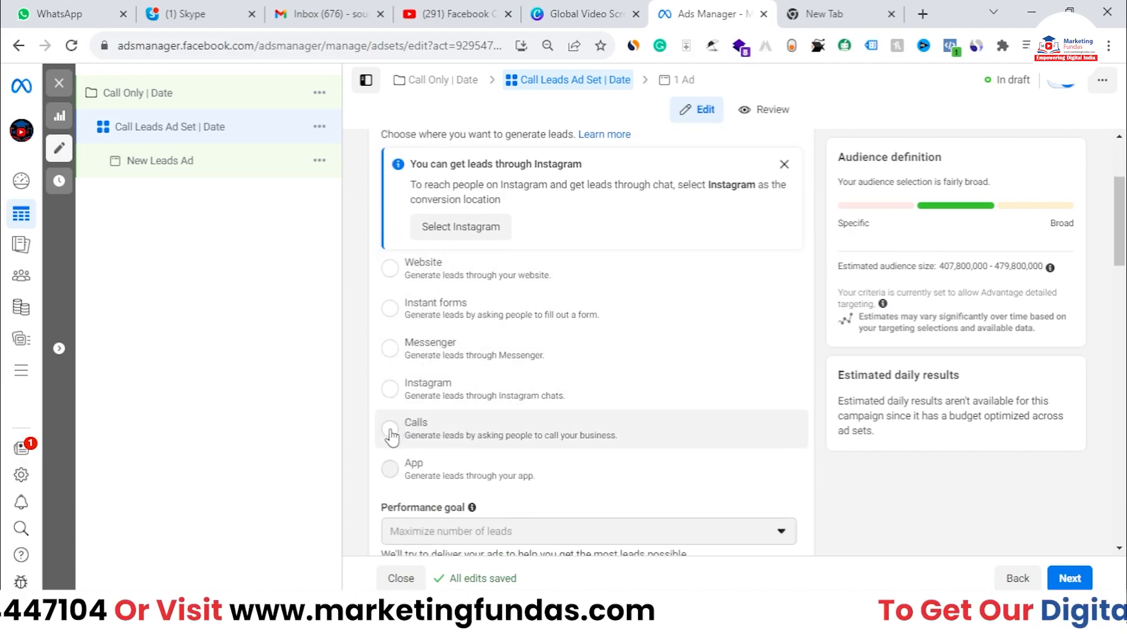
click(390, 431)
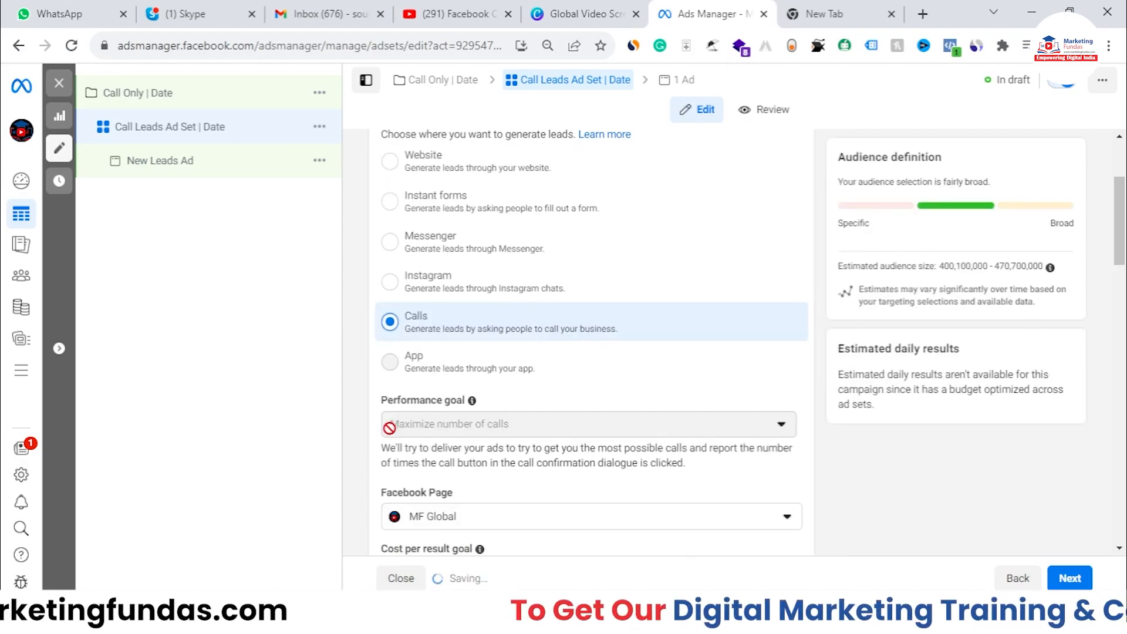
Review the performance goal and the Facebook Page choices for the ad set
scroll(528, 340, down, 1)
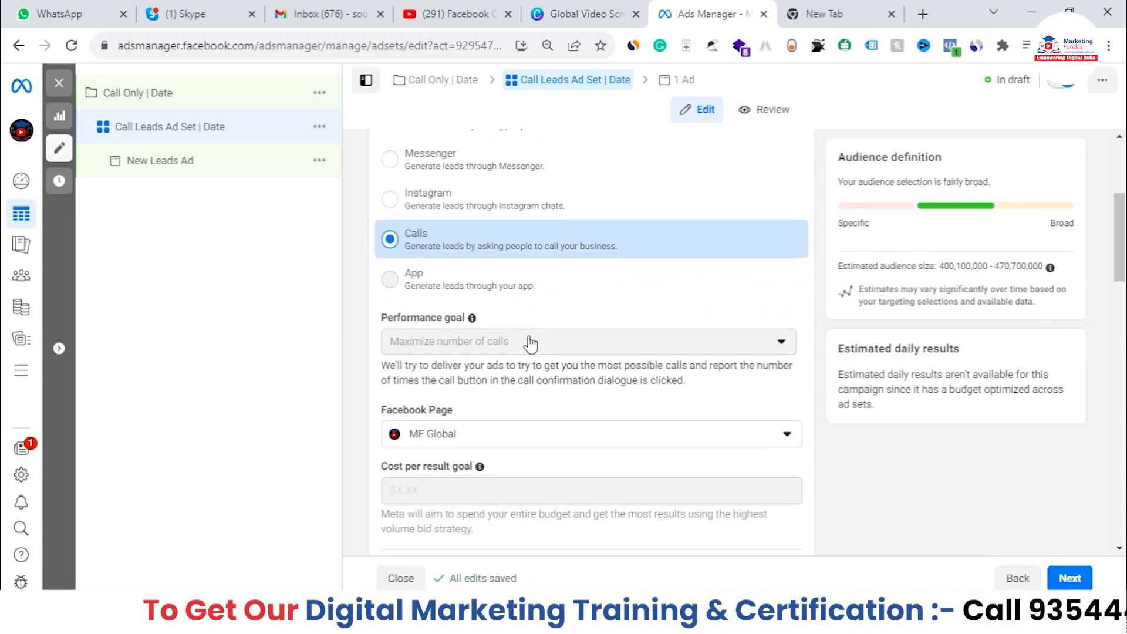
drag(381, 317, 463, 345)
drag(666, 342, 479, 342)
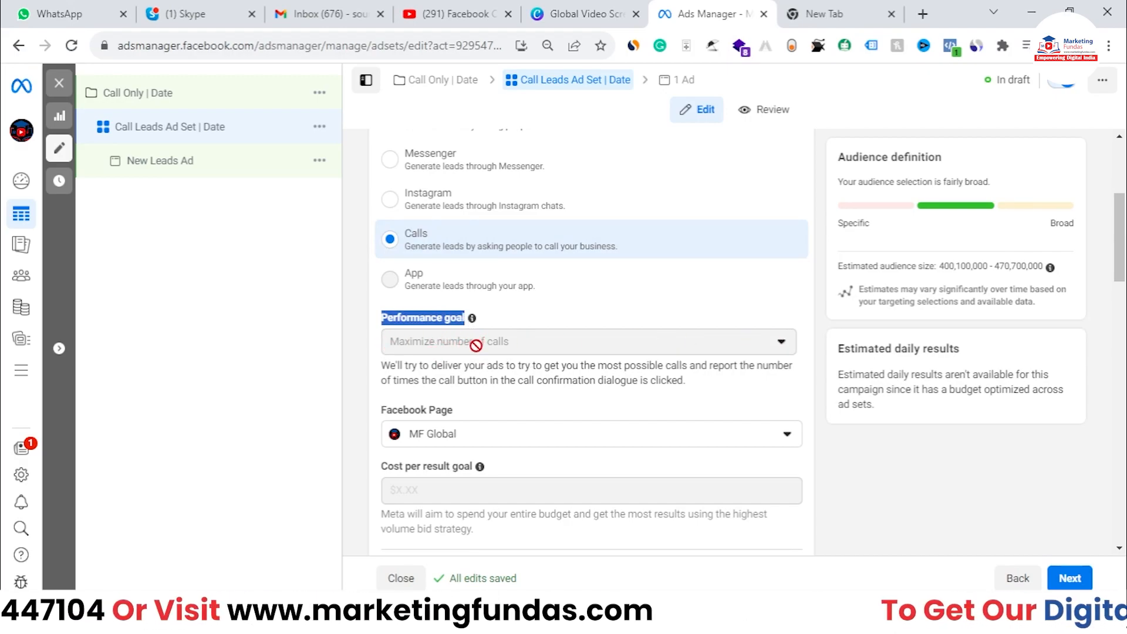
scroll(493, 352, down, 2)
scroll(409, 348, down, 1)
drag(377, 249, 470, 252)
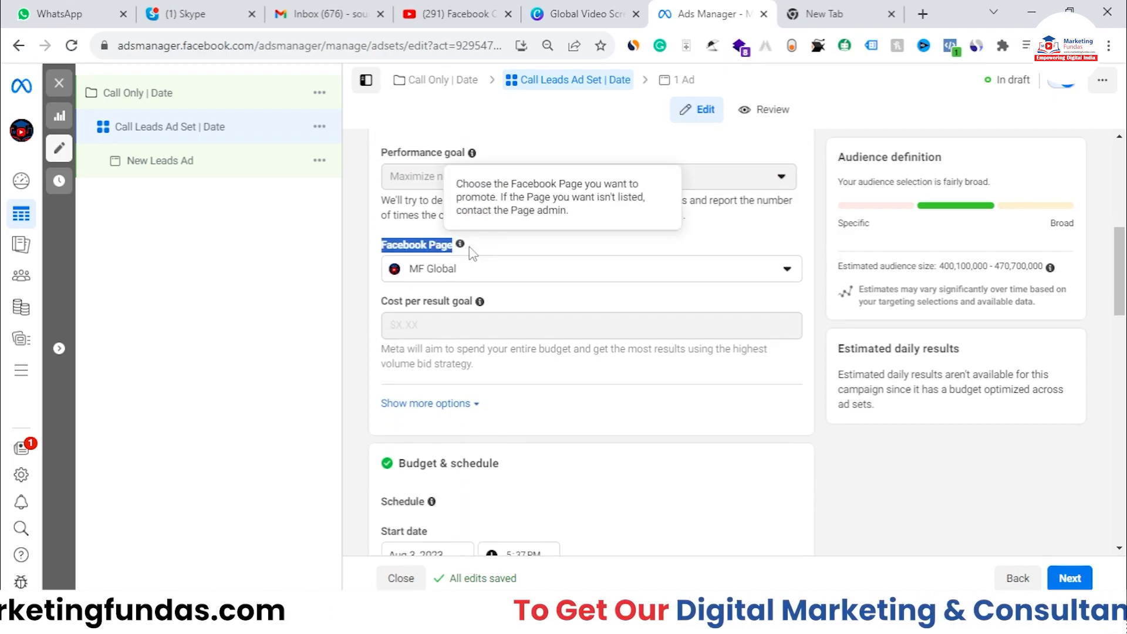
click(521, 279)
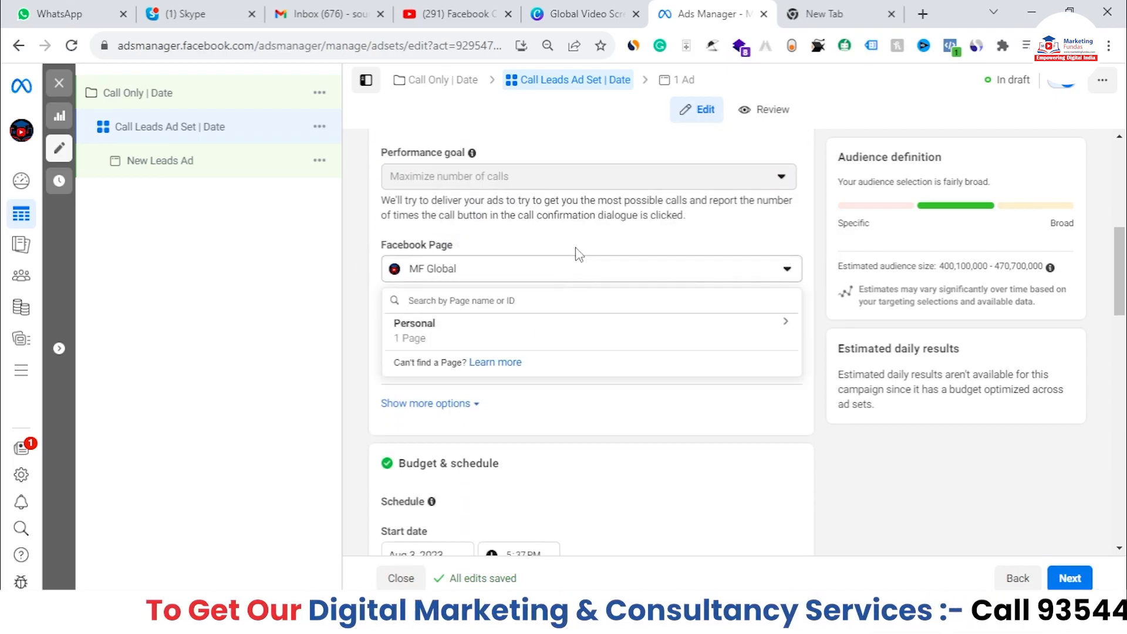
click(541, 264)
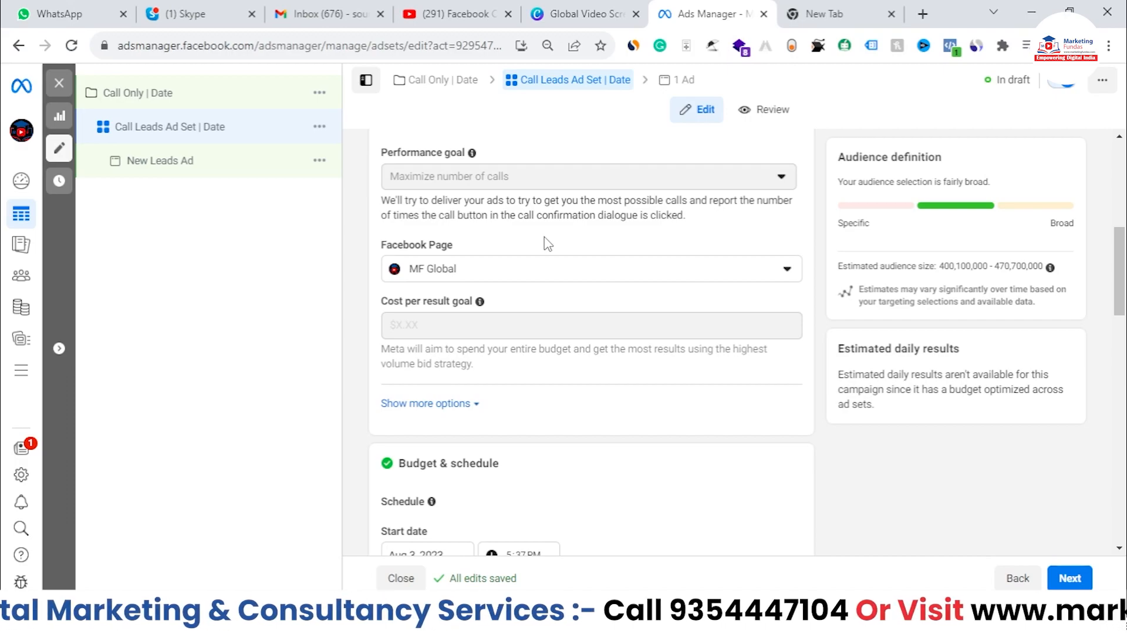
Review the cost per result goal and reveal the additional conversion options to check when charges apply
drag(387, 301, 419, 306)
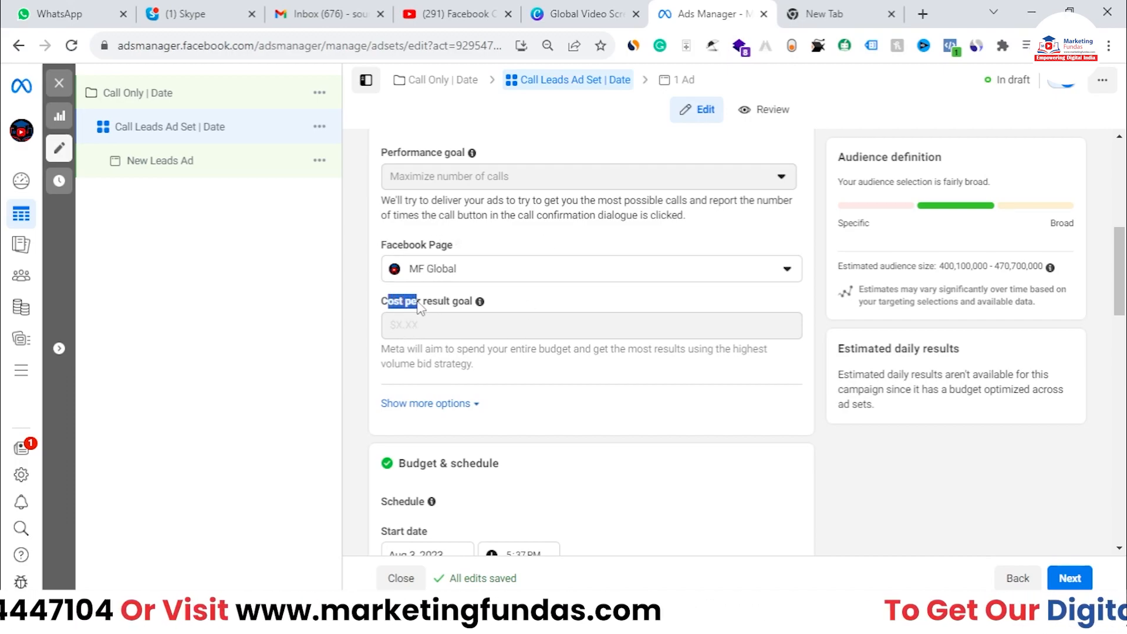
click(453, 309)
mouse_move(446, 328)
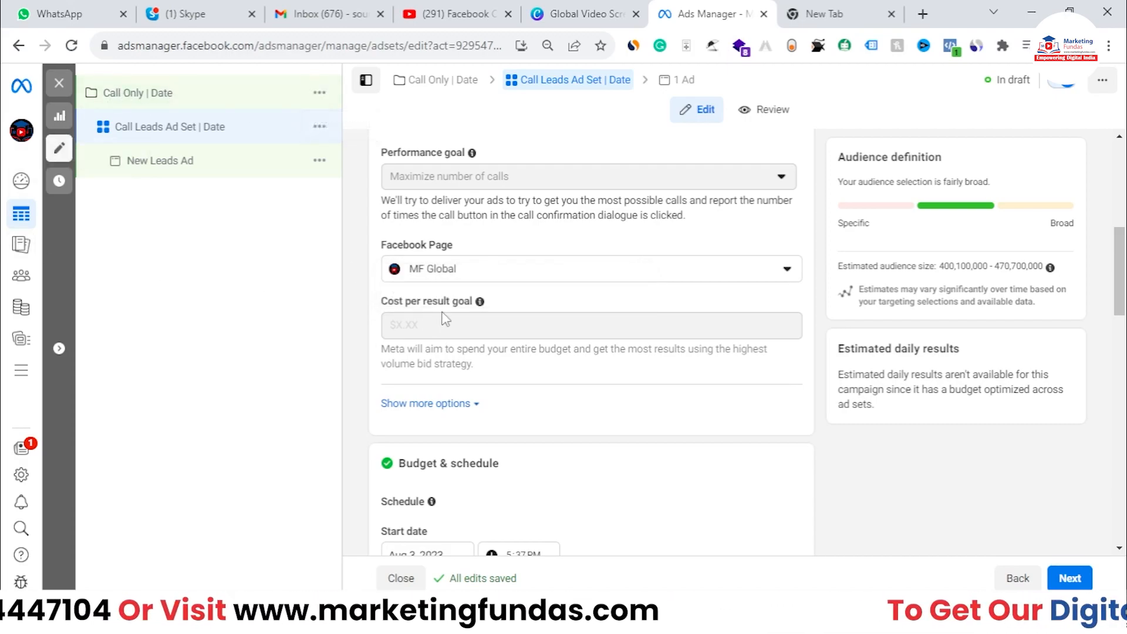
mouse_move(417, 299)
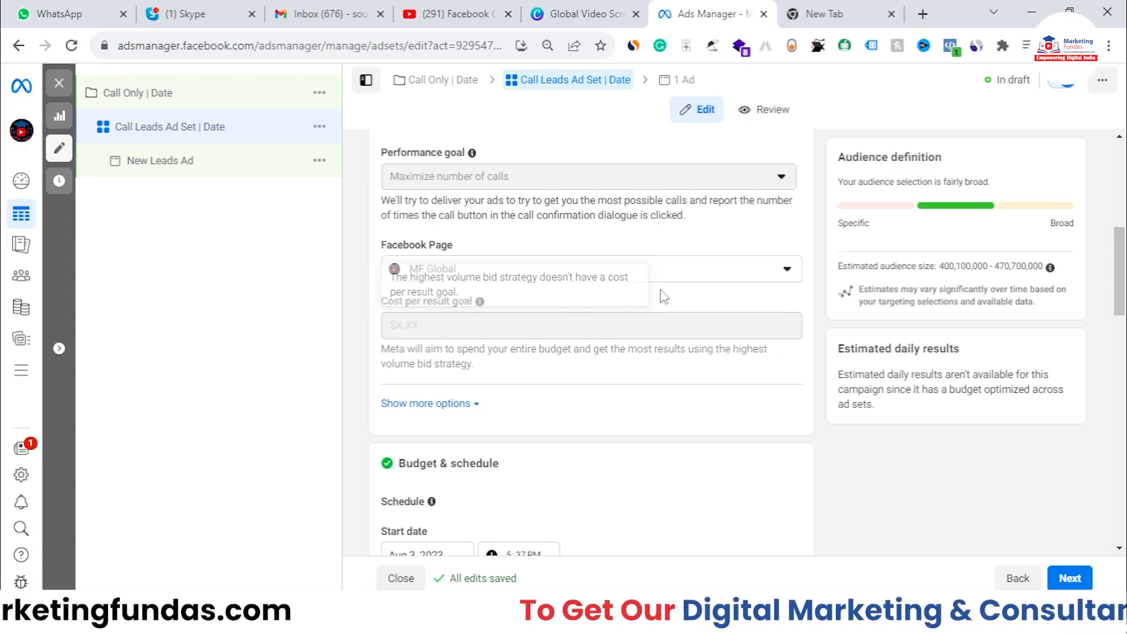
drag(380, 301, 459, 306)
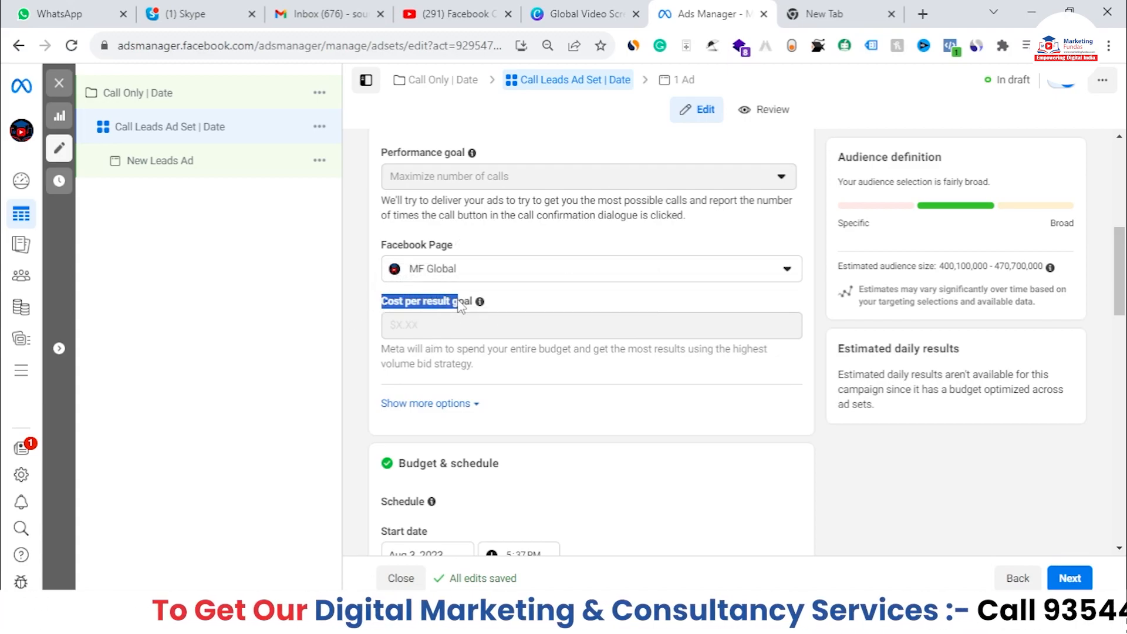
click(467, 334)
scroll(461, 343, down, 1)
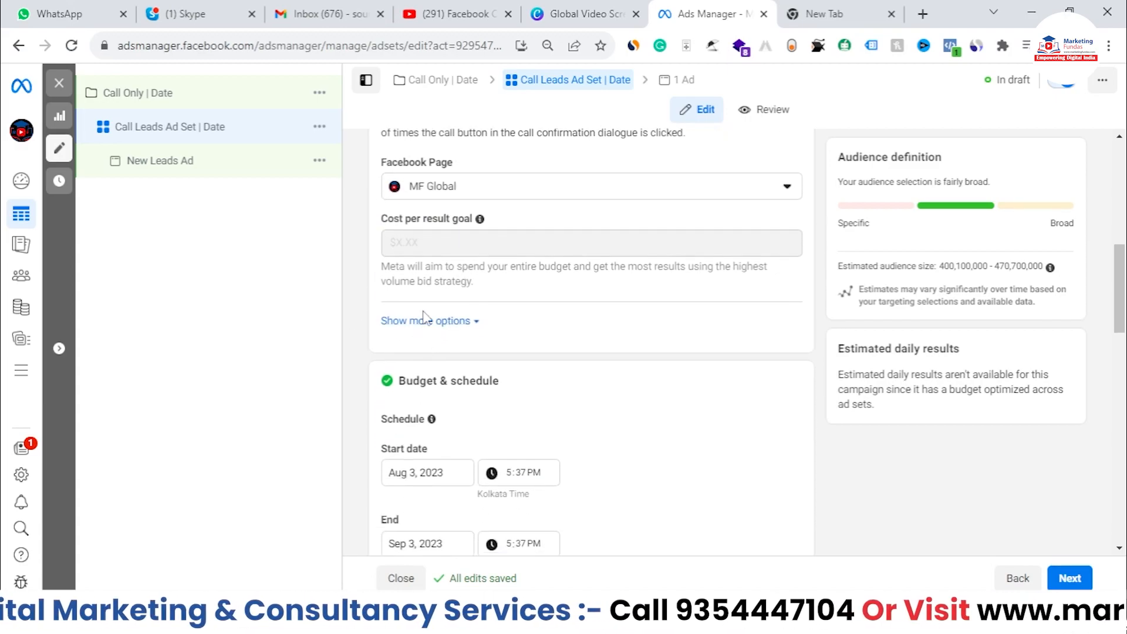
click(426, 321)
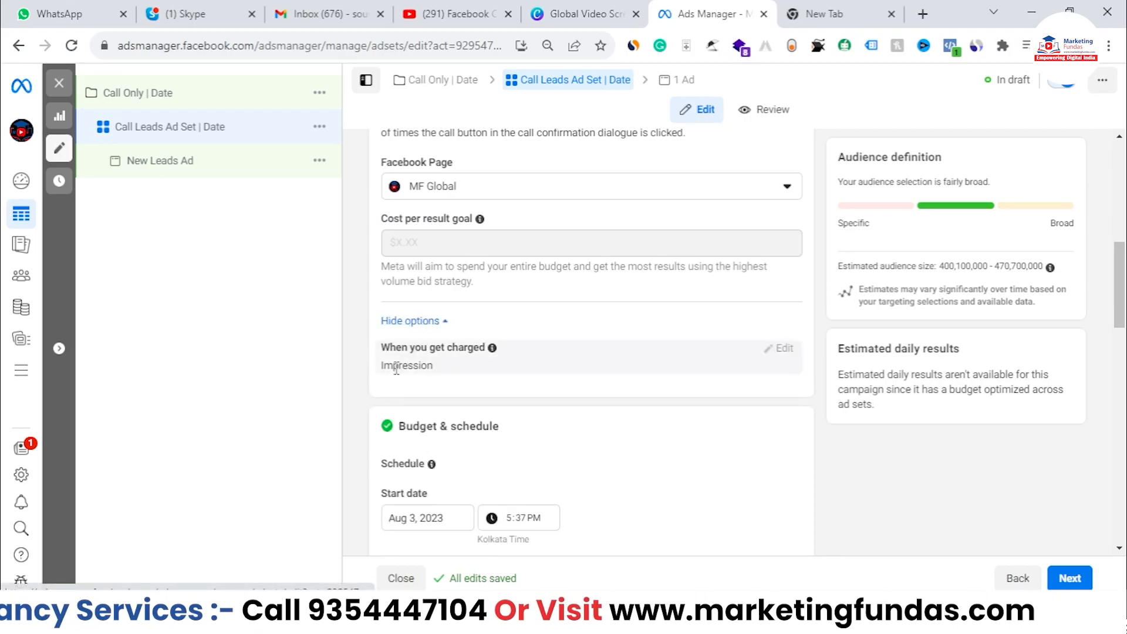
drag(381, 350, 435, 367)
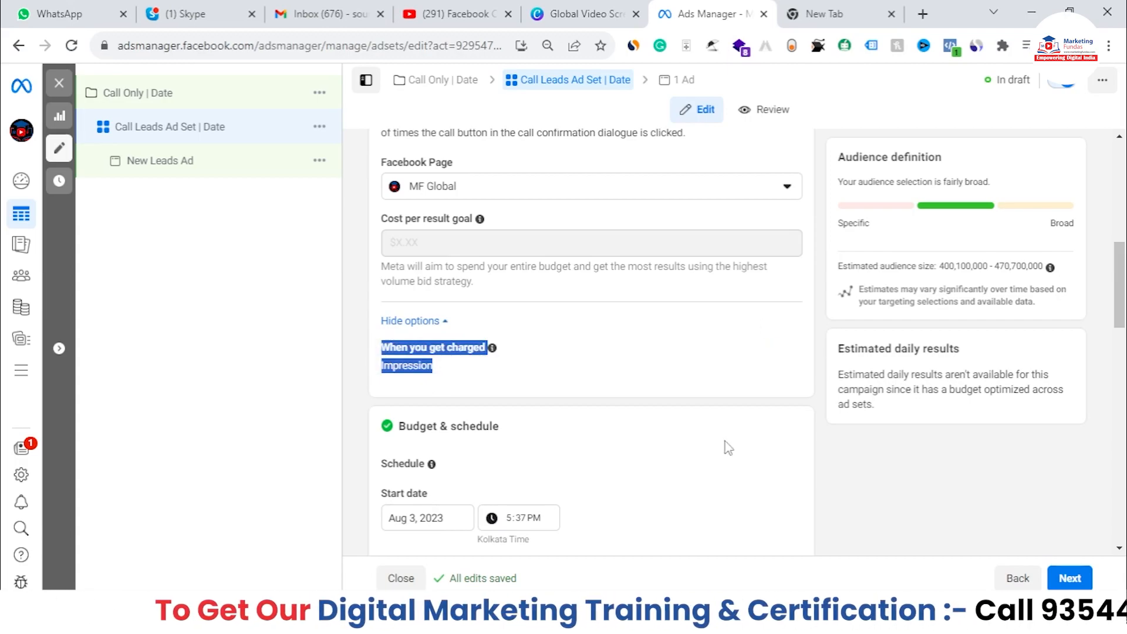
Set the ad set's schedule end date to August 18, 2023
scroll(715, 377, down, 3)
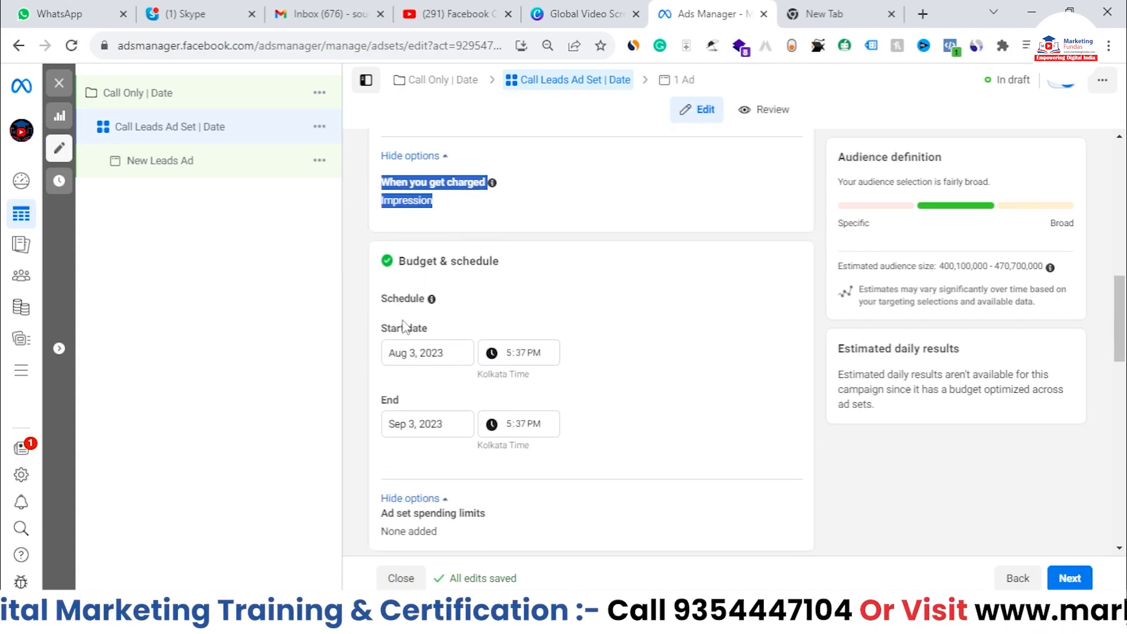
scroll(404, 320, down, 1)
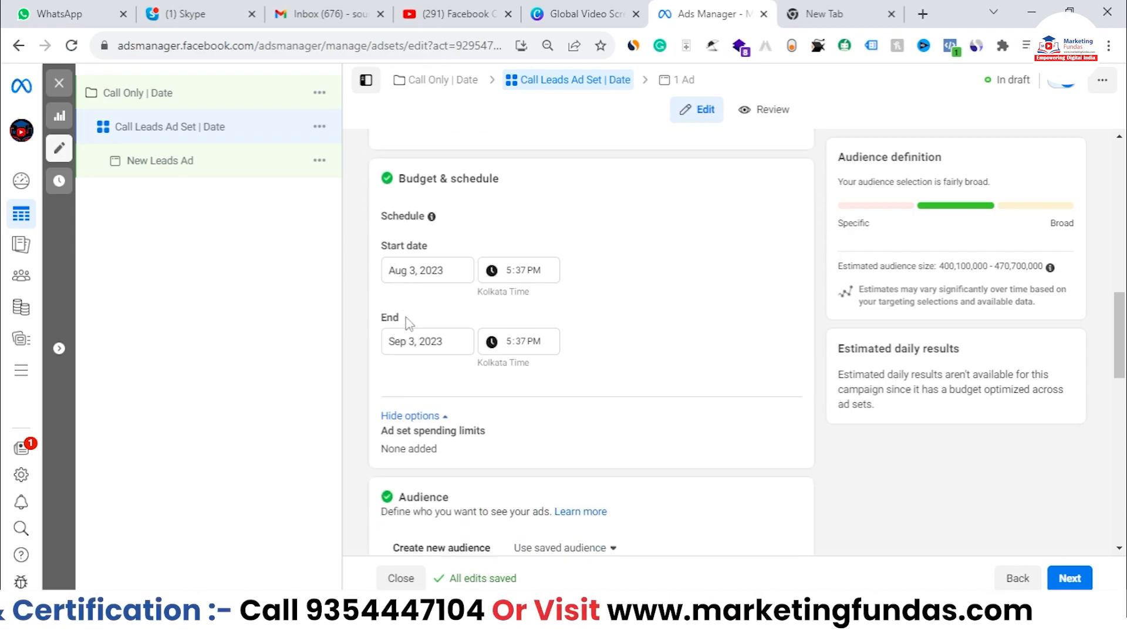
drag(399, 321, 382, 322)
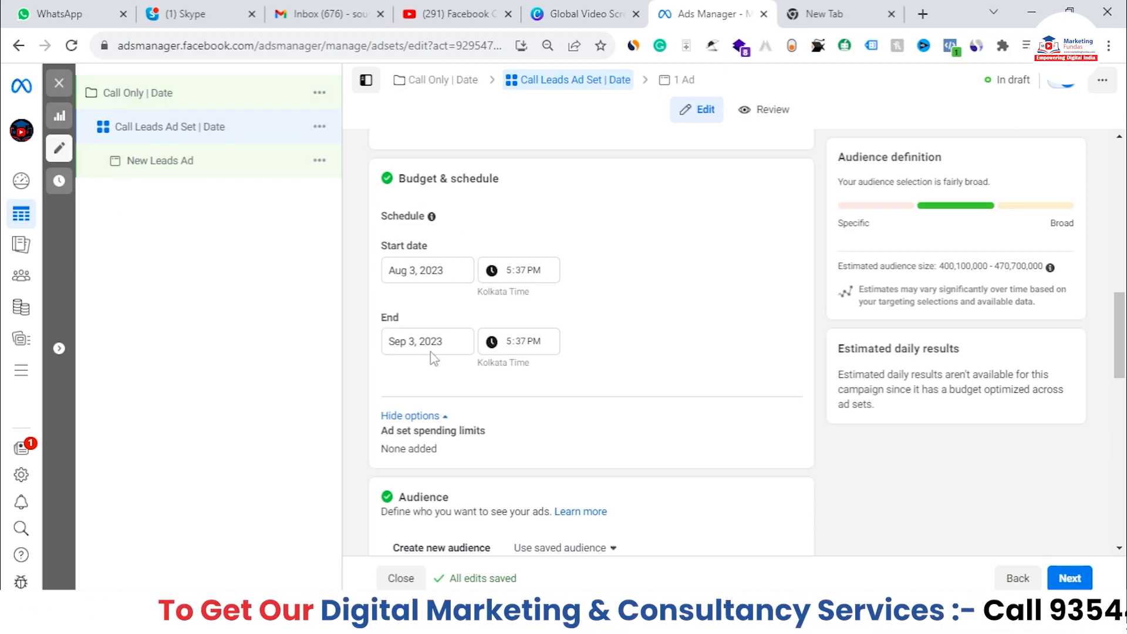
click(444, 344)
click(450, 341)
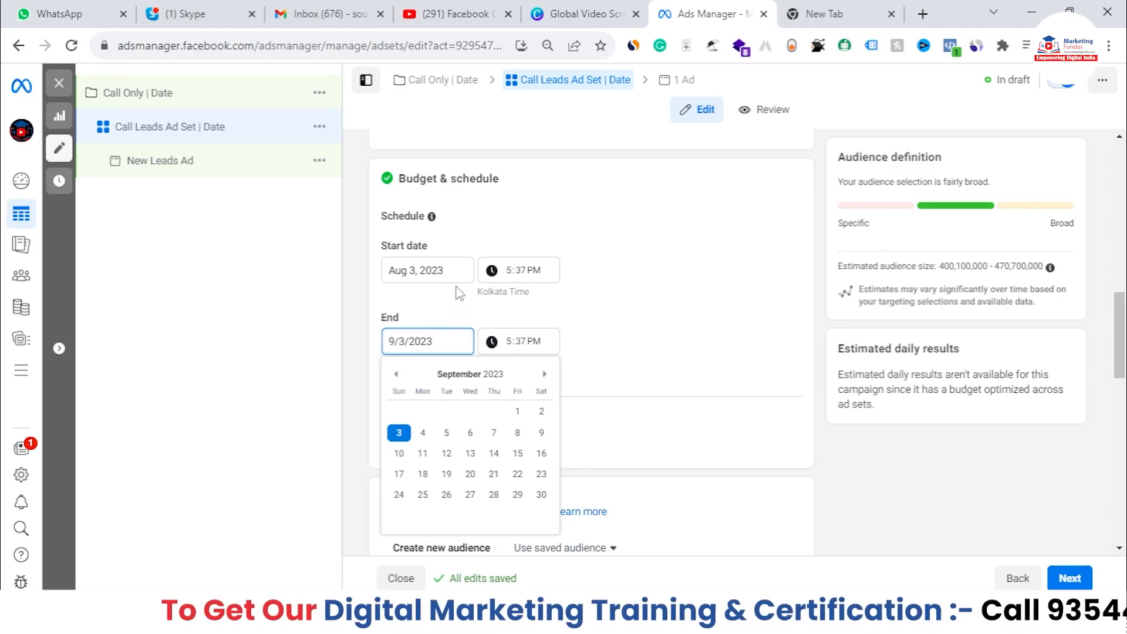
click(473, 310)
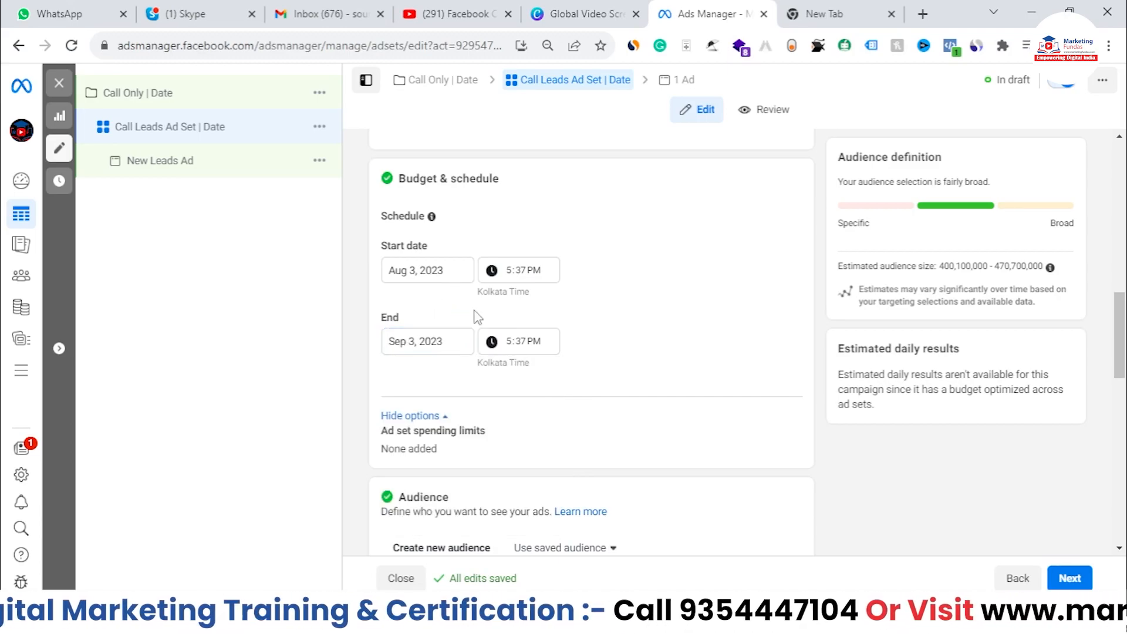
click(410, 341)
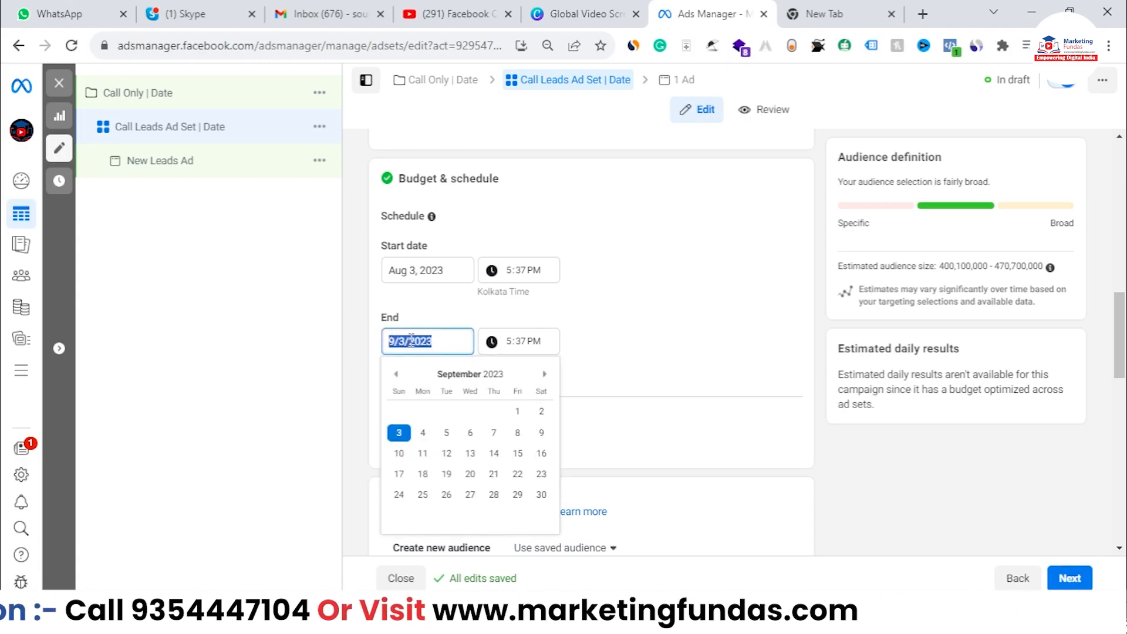
click(396, 374)
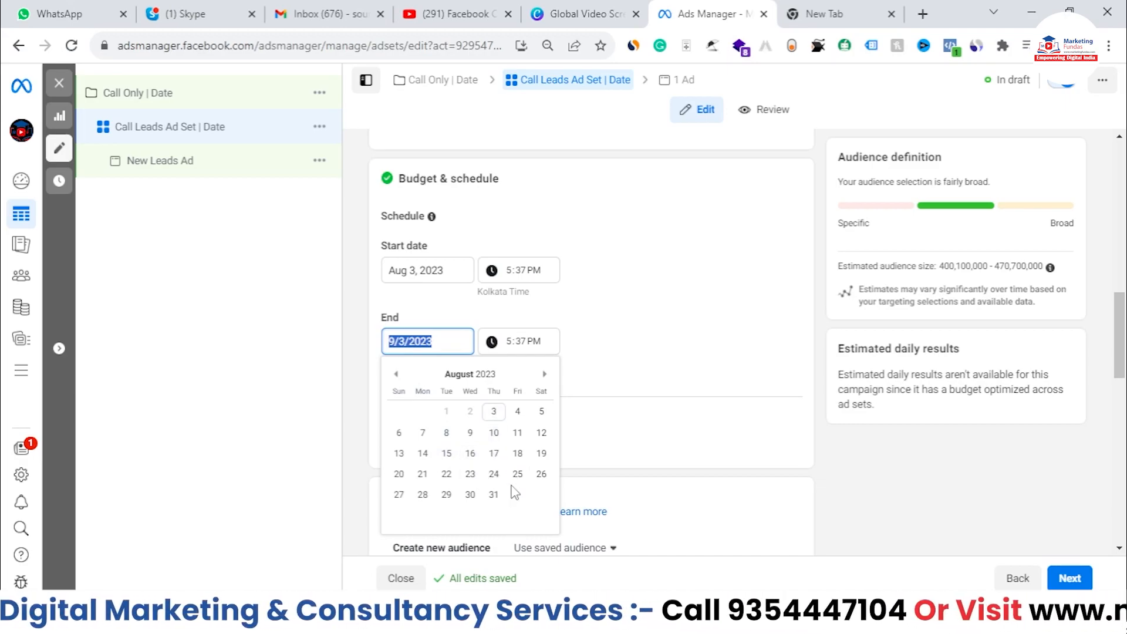
click(517, 458)
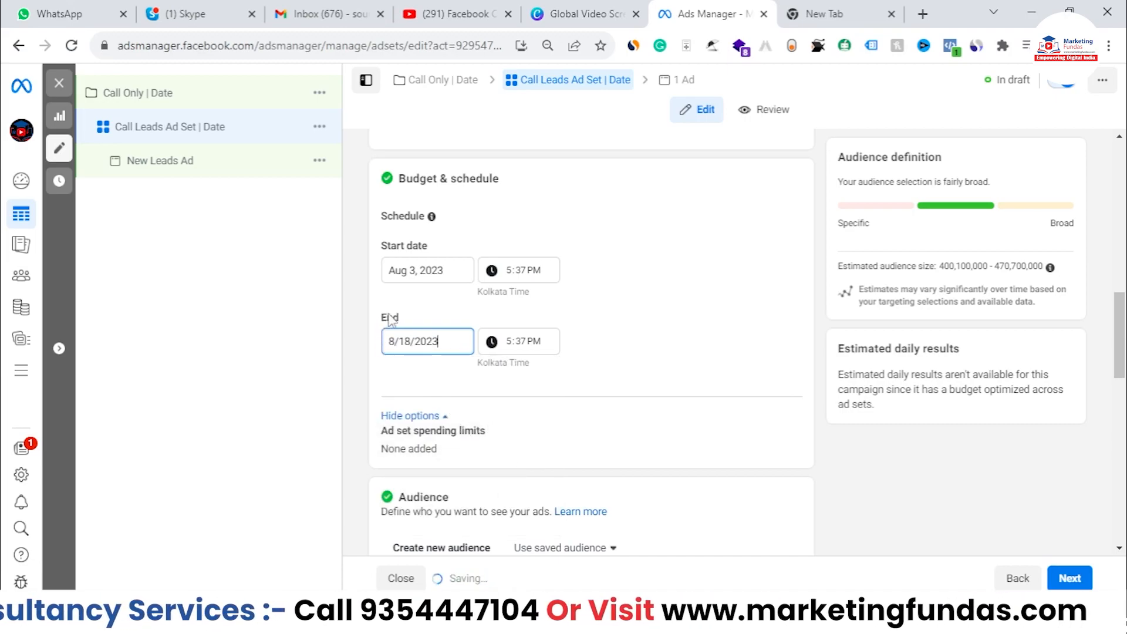
click(448, 316)
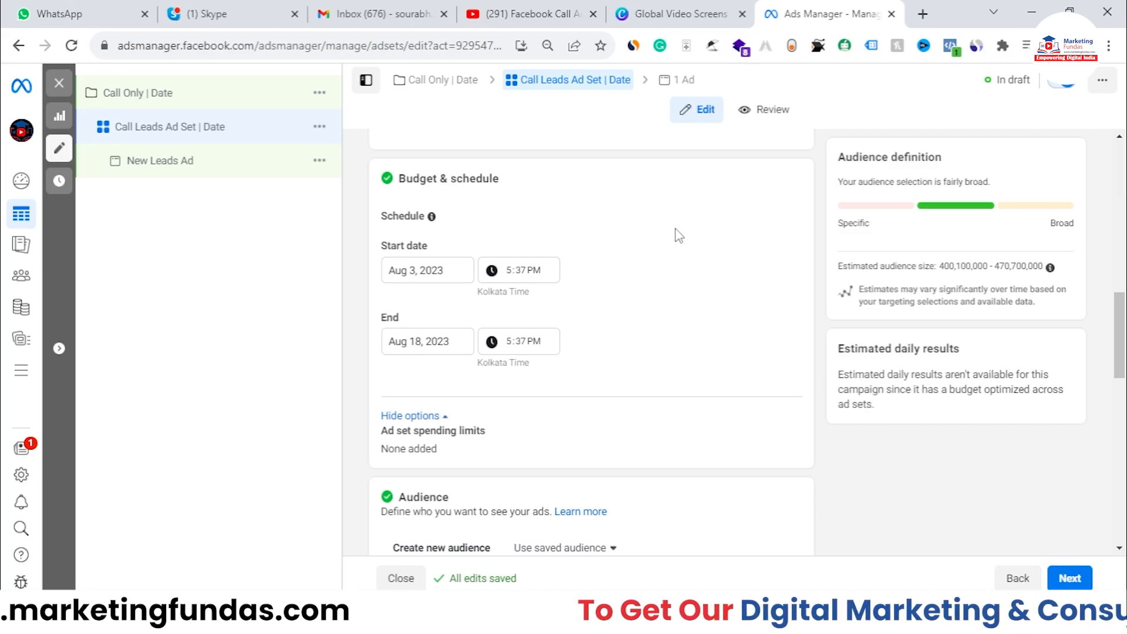
Review the budget and schedule section, including the ad set spending limits
scroll(556, 323, down, 1)
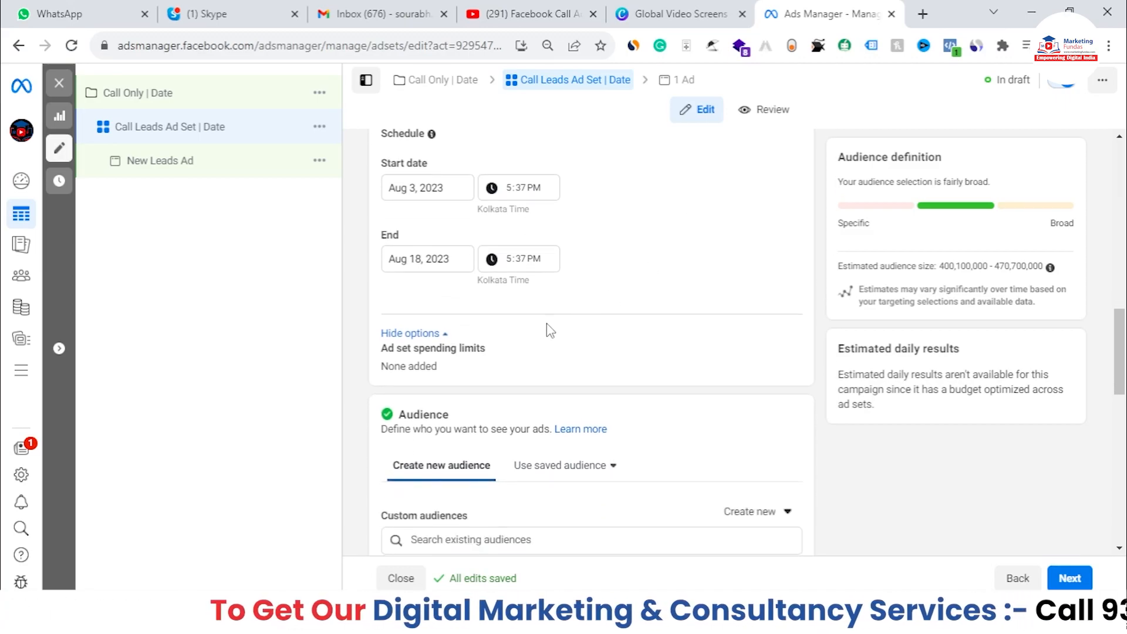
scroll(538, 262, down, 1)
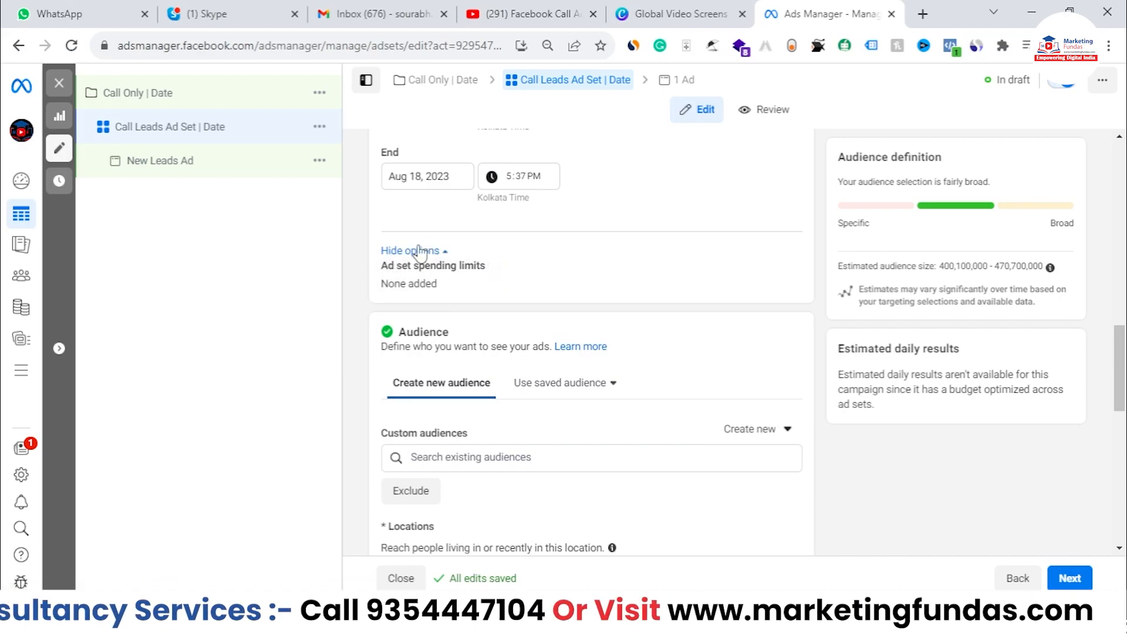
scroll(581, 258, up, 3)
drag(405, 261, 499, 260)
scroll(499, 261, down, 3)
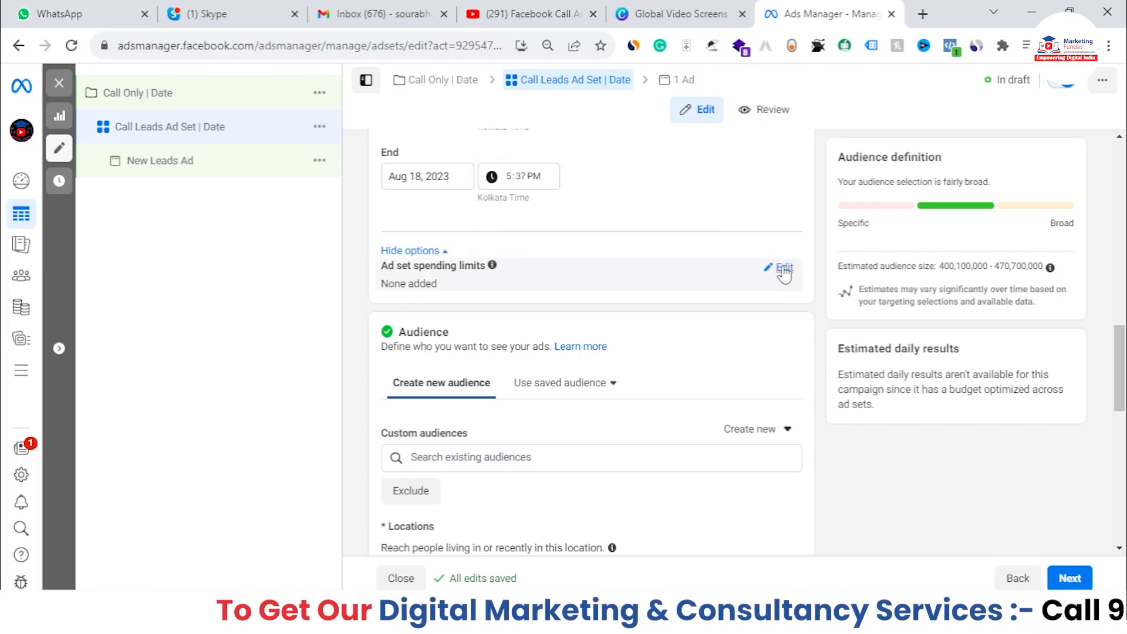
scroll(452, 293, down, 1)
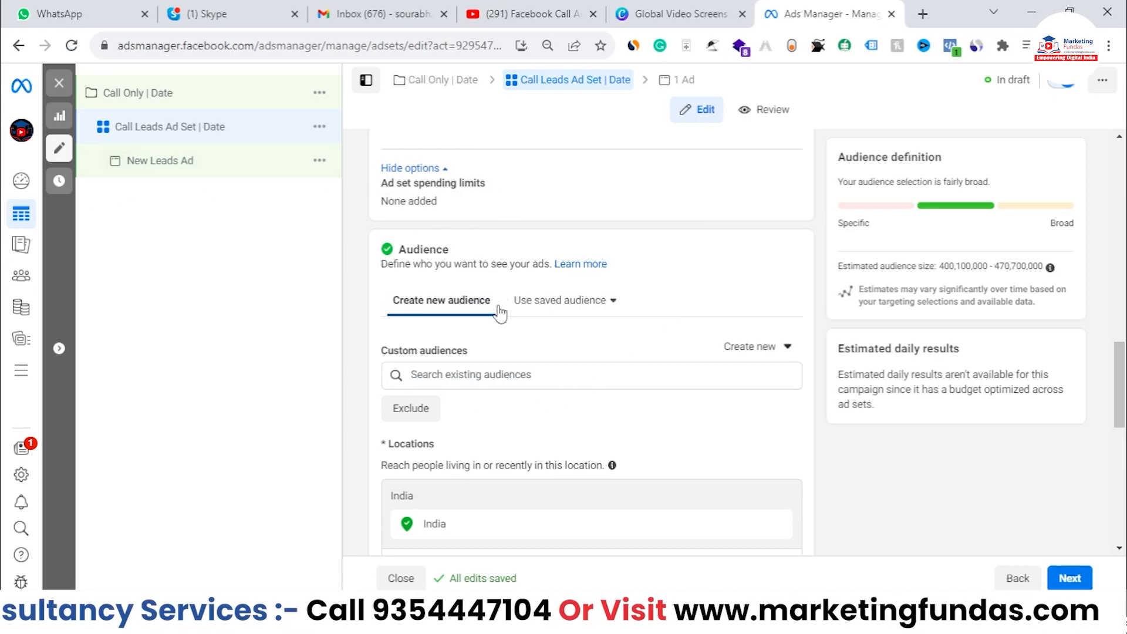
Examine the audience section, including the options for creating a new custom or lookalike audience and the location, age and gender settings
scroll(363, 312, down, 1)
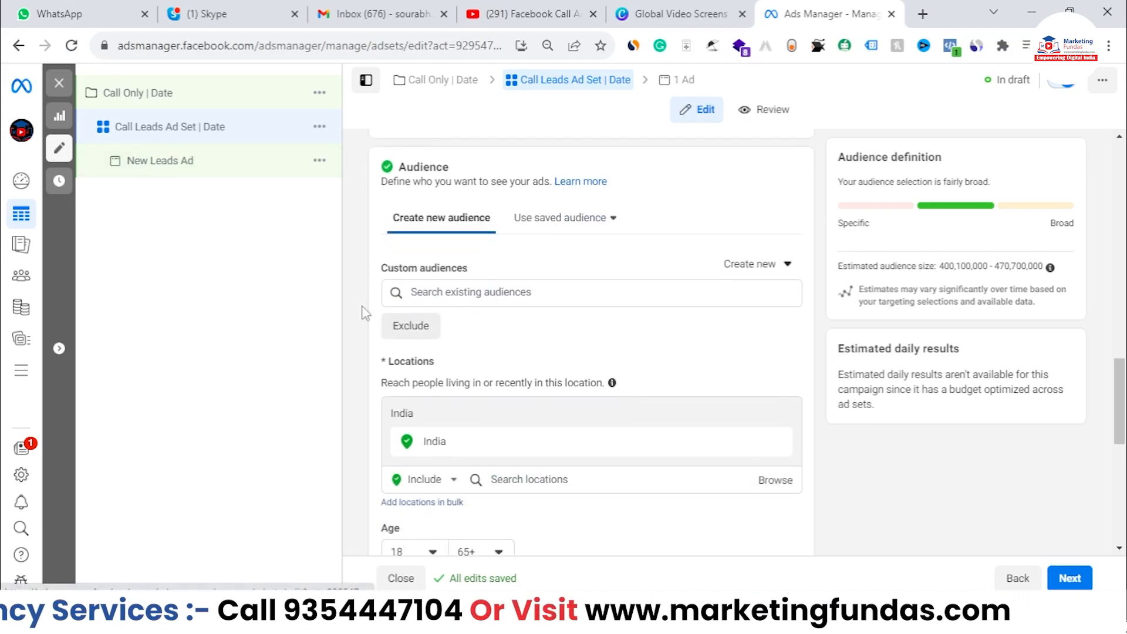
click(771, 265)
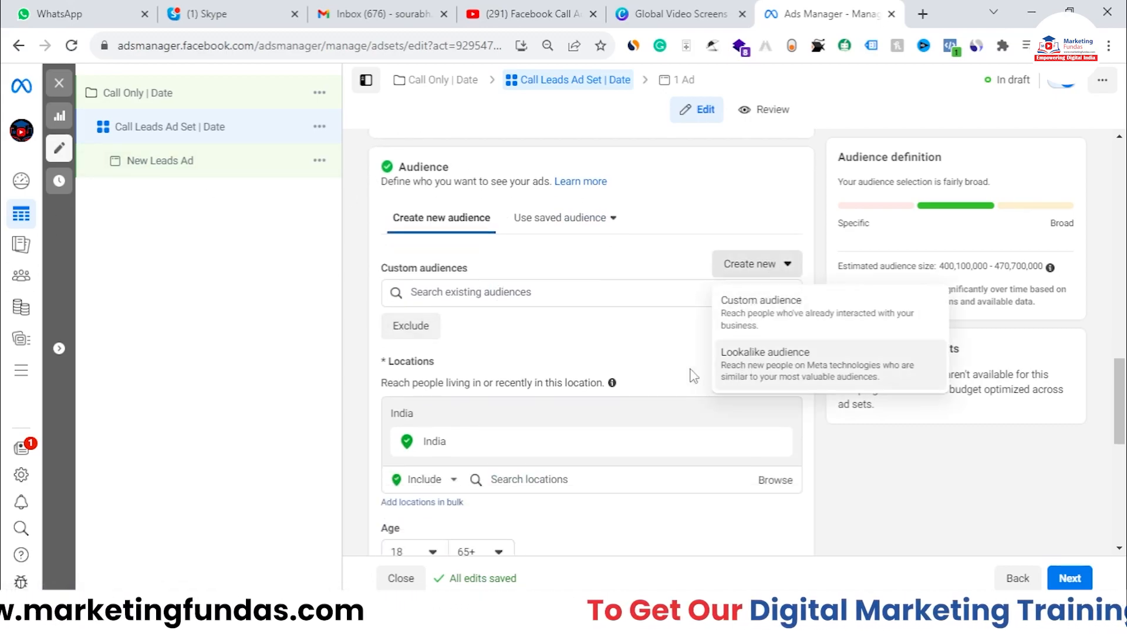
click(579, 346)
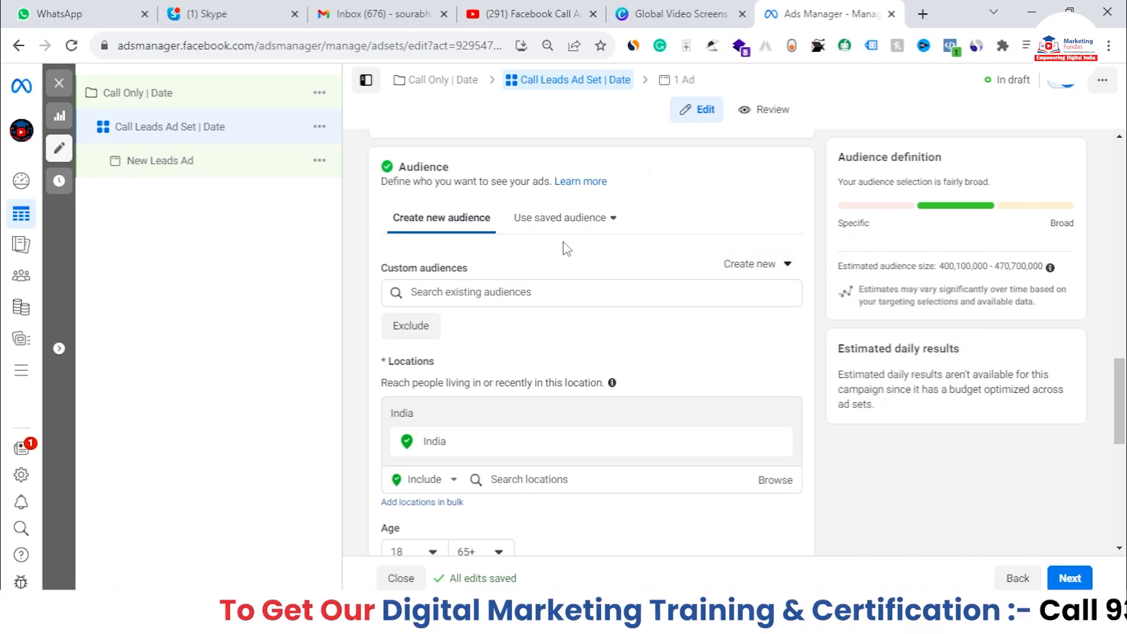
scroll(565, 246, down, 1)
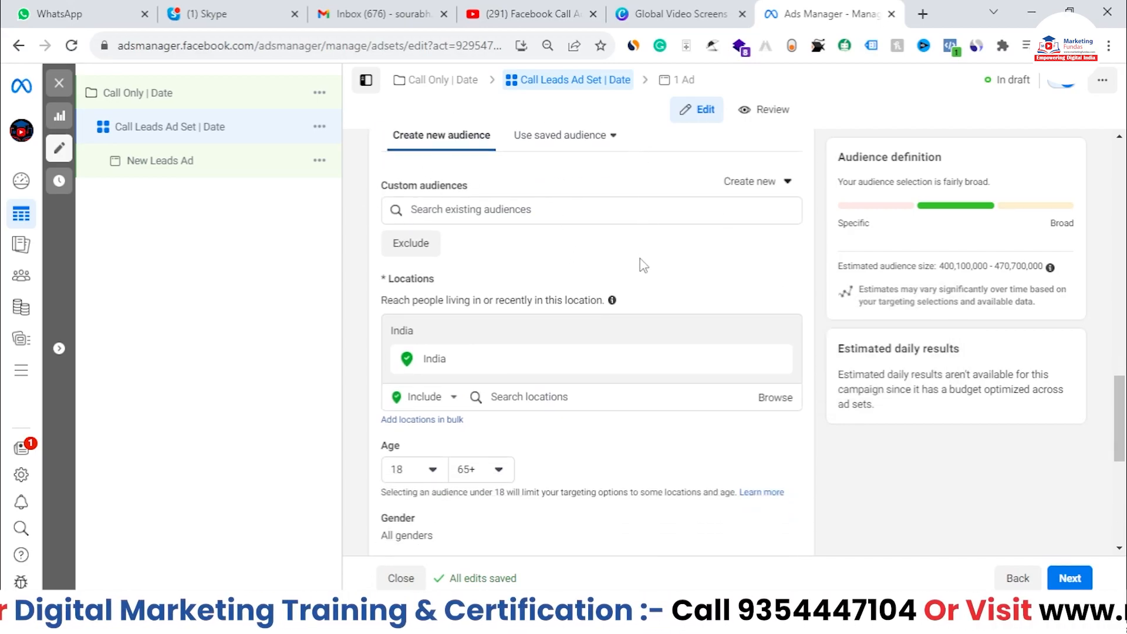
scroll(642, 259, up, 1)
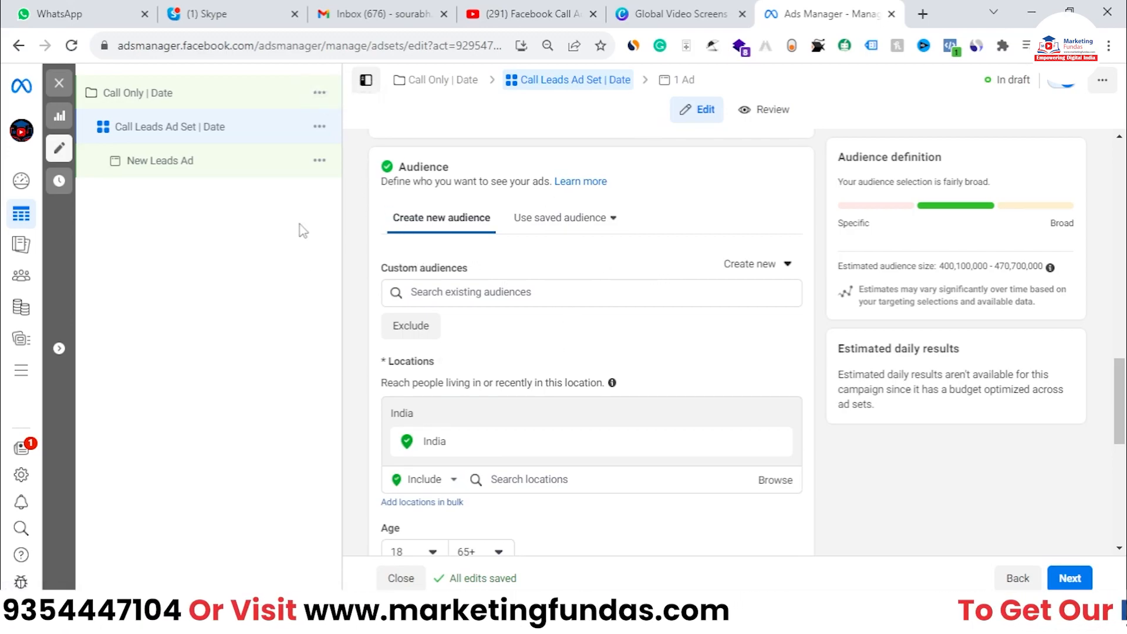
scroll(568, 337, down, 1)
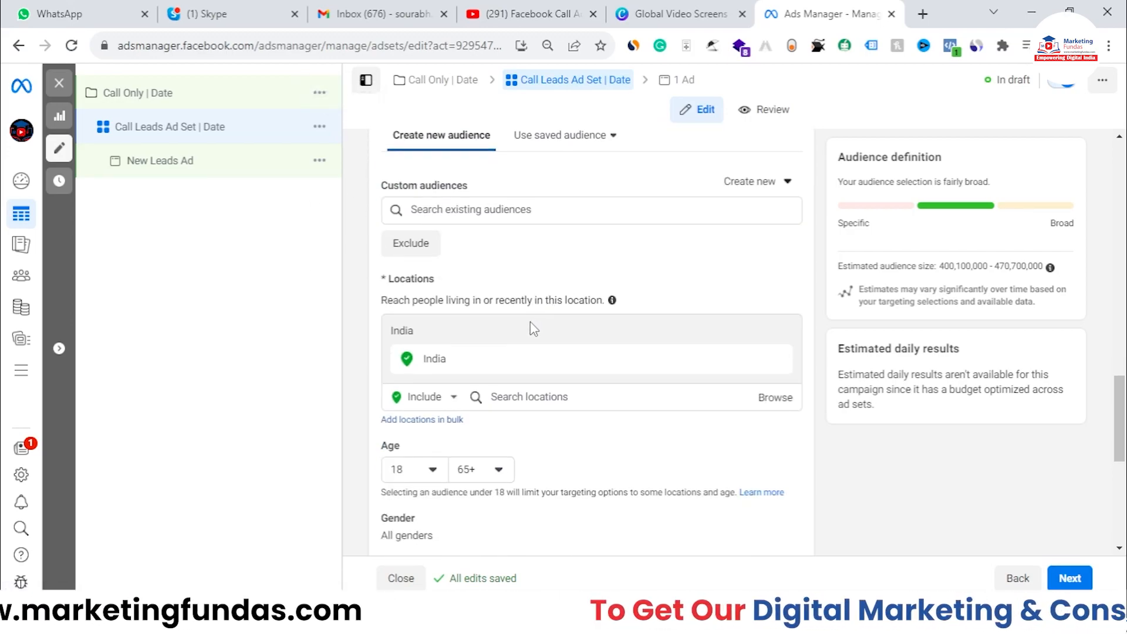
scroll(530, 322, down, 1)
scroll(614, 272, up, 2)
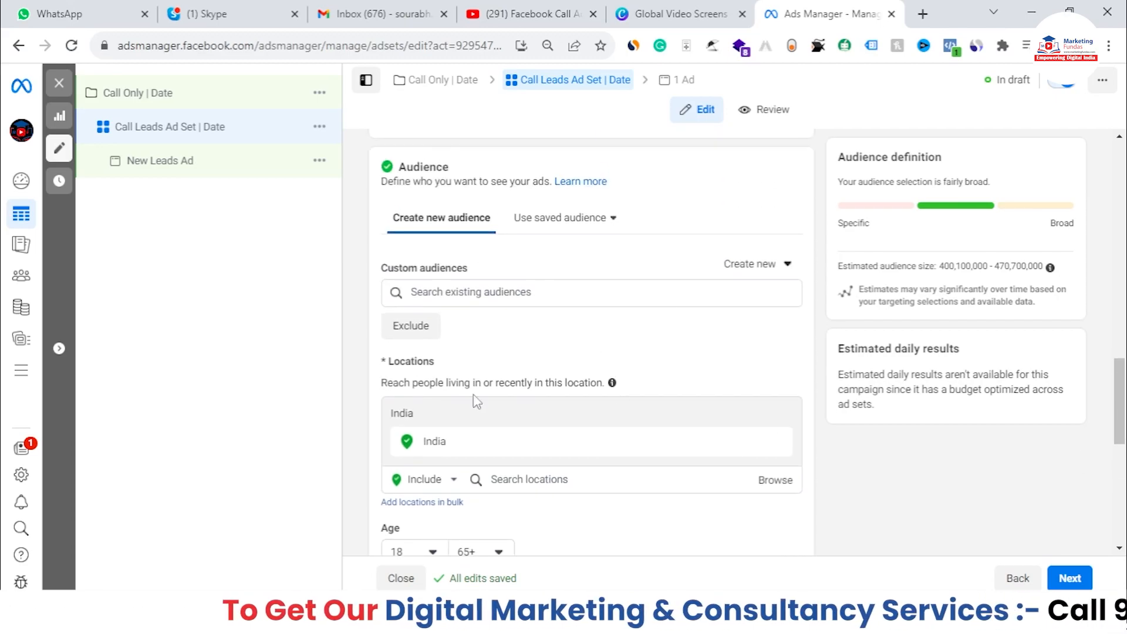
Exclude Delhi, India from the audience's targeted locations while keeping India included
scroll(563, 288, down, 2)
scroll(564, 284, up, 1)
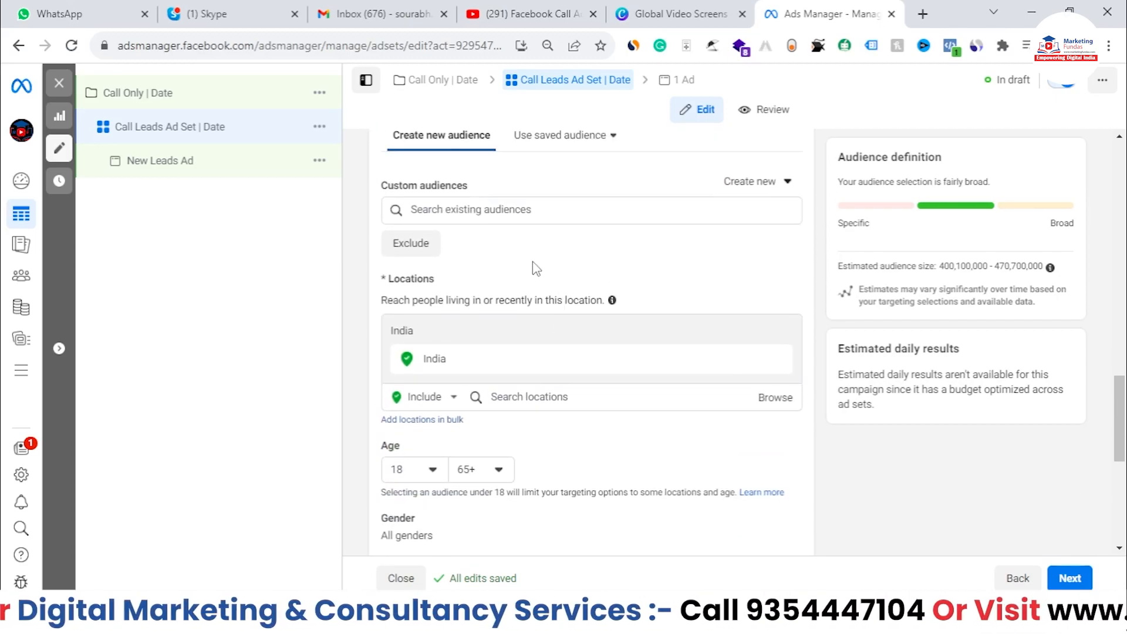
scroll(534, 265, up, 1)
scroll(534, 266, down, 1)
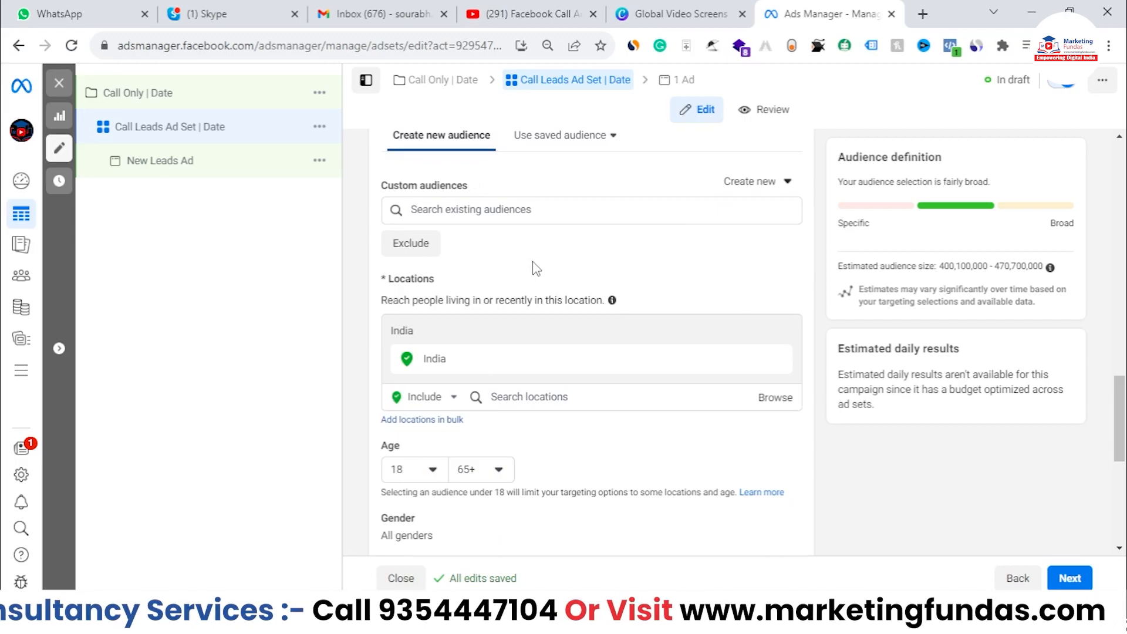
scroll(557, 250, down, 2)
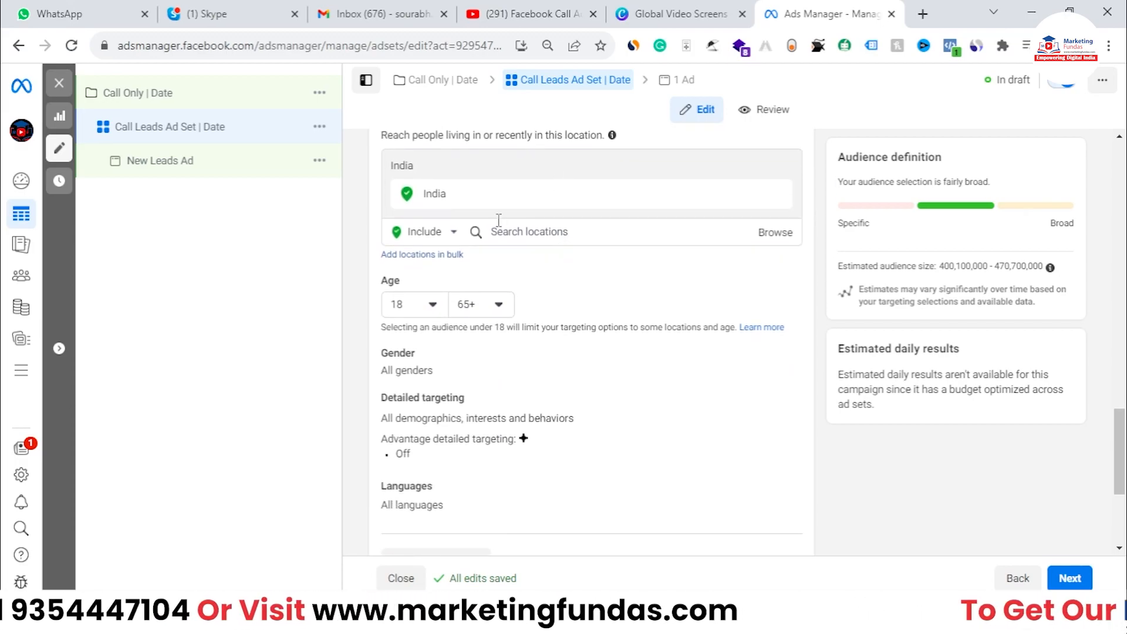
scroll(420, 254, up, 1)
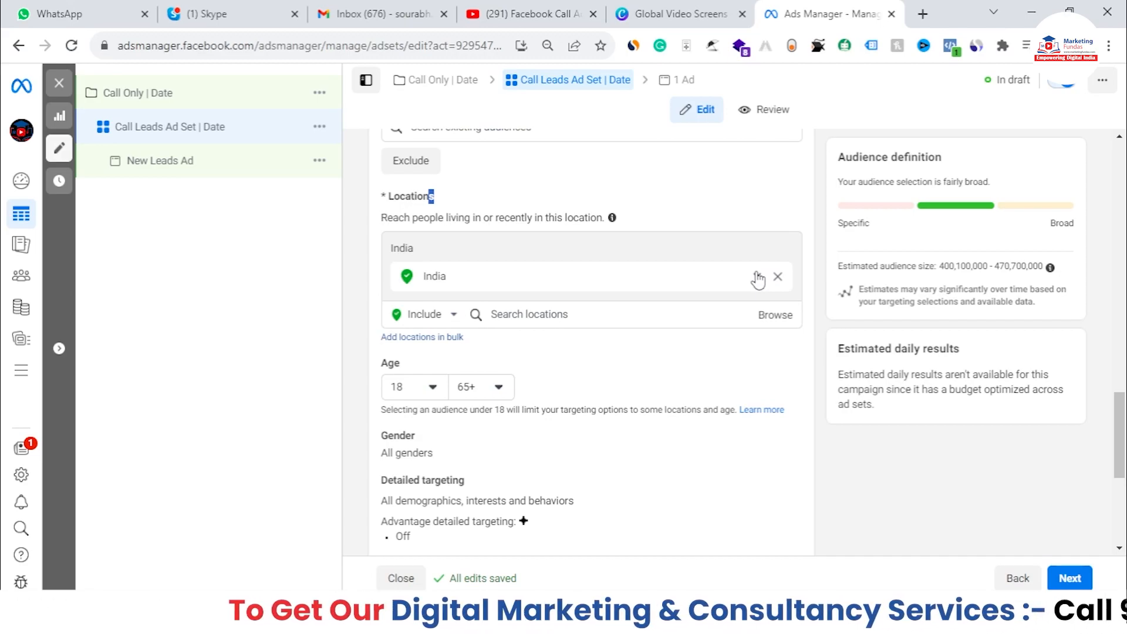
click(571, 316)
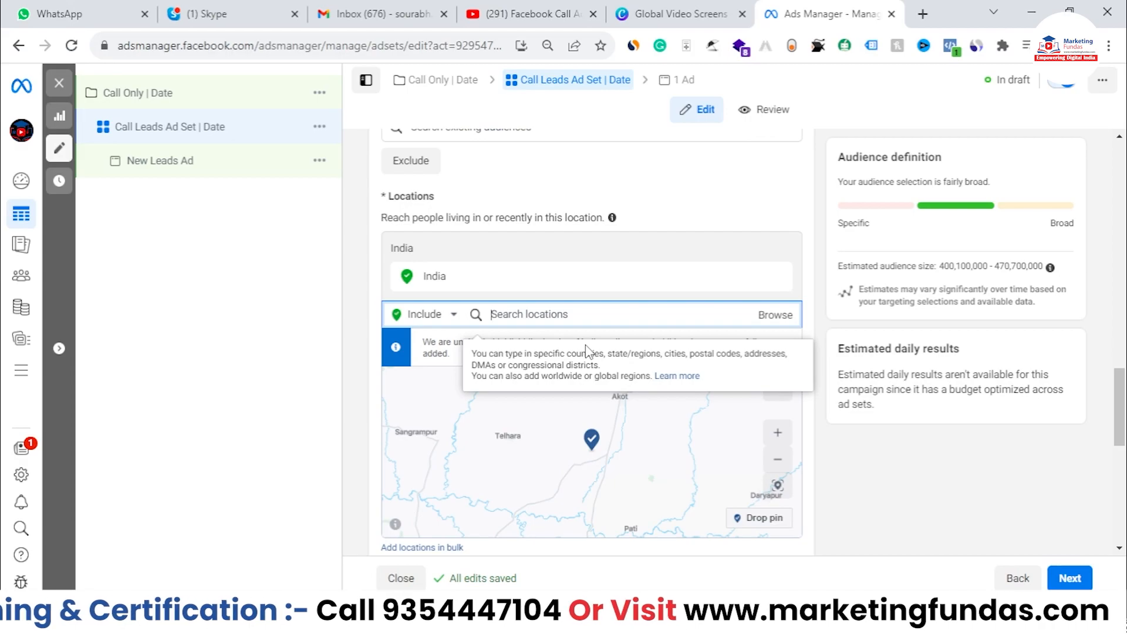
click(438, 316)
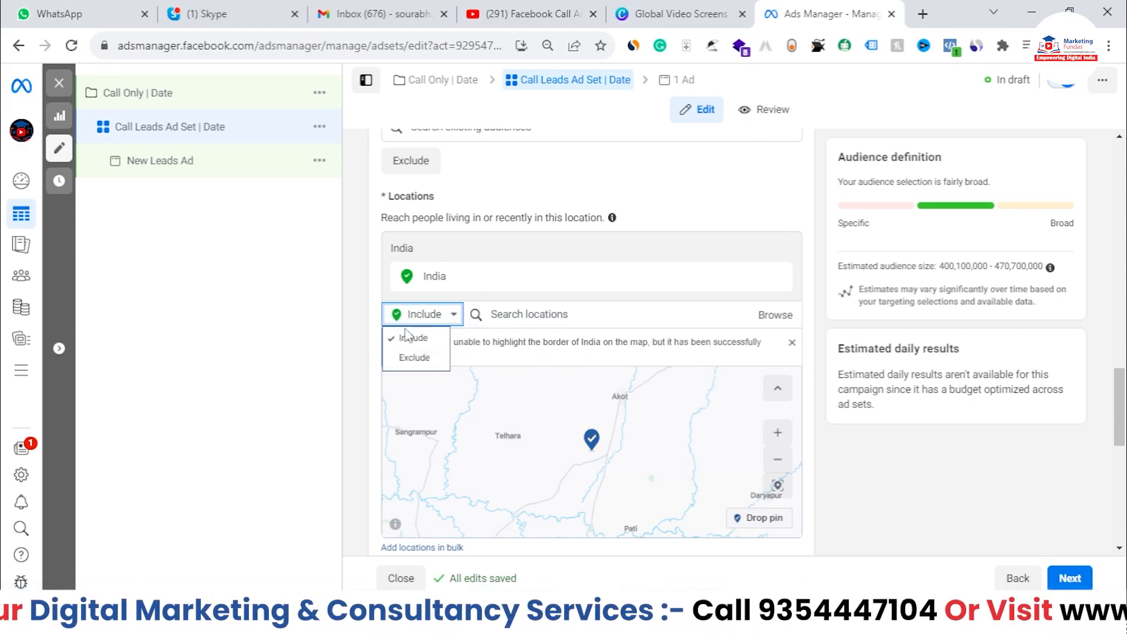
click(415, 357)
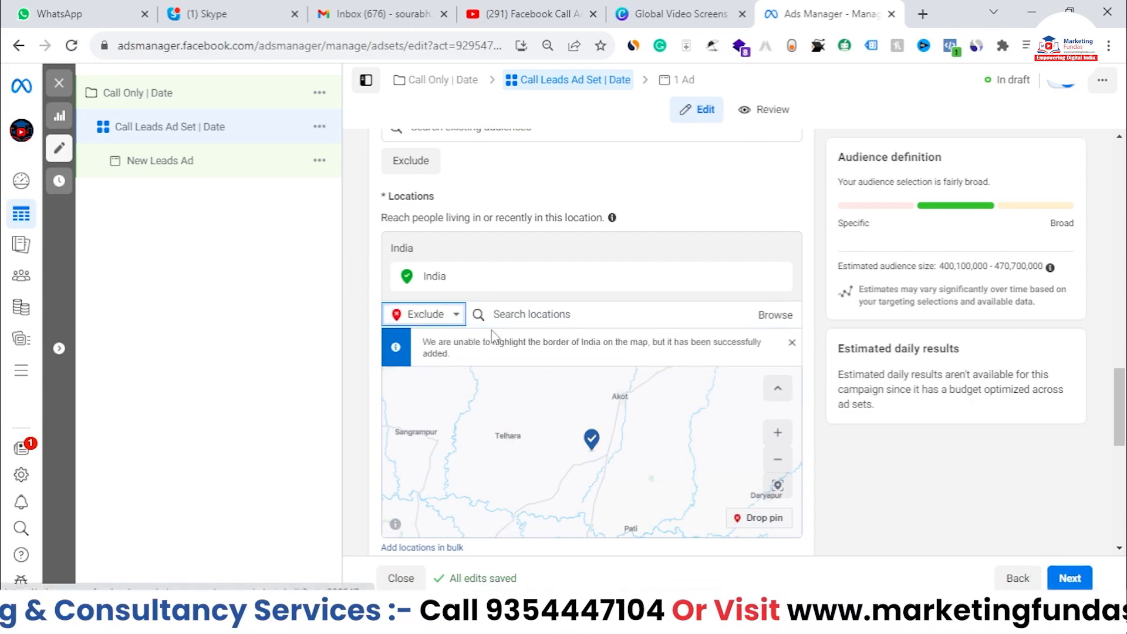
click(531, 318)
text(deli)
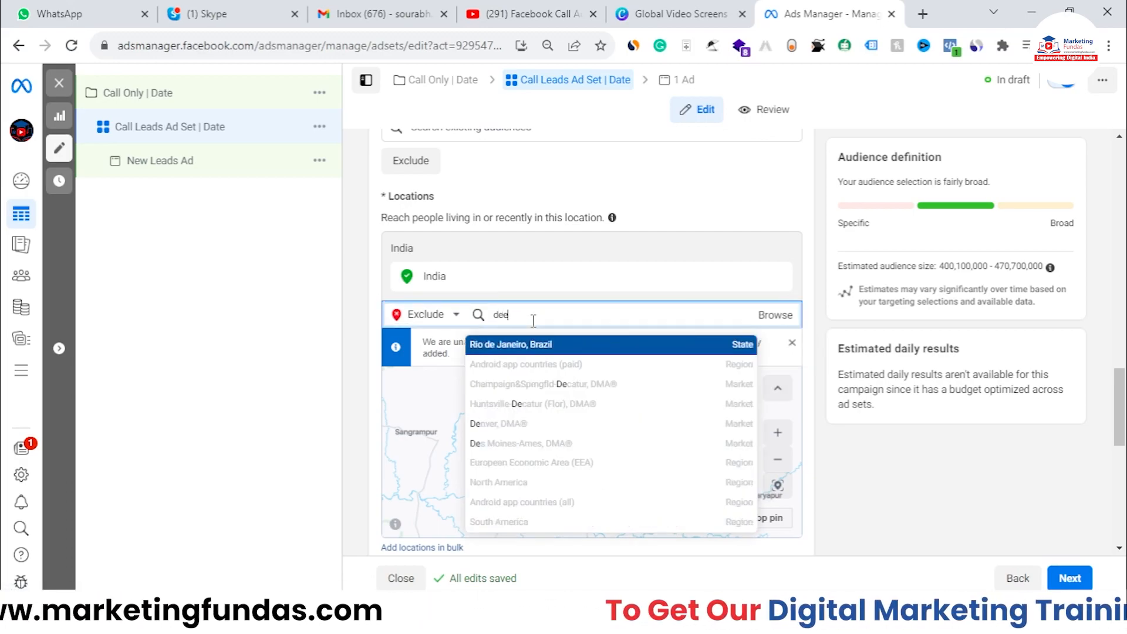
text(hi)
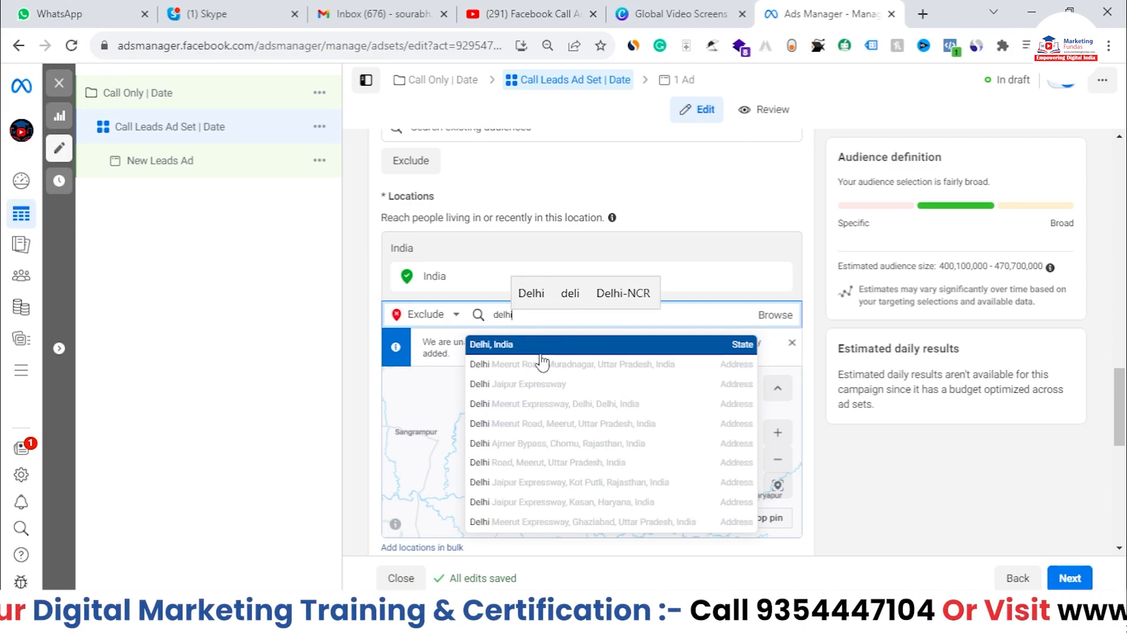
click(542, 352)
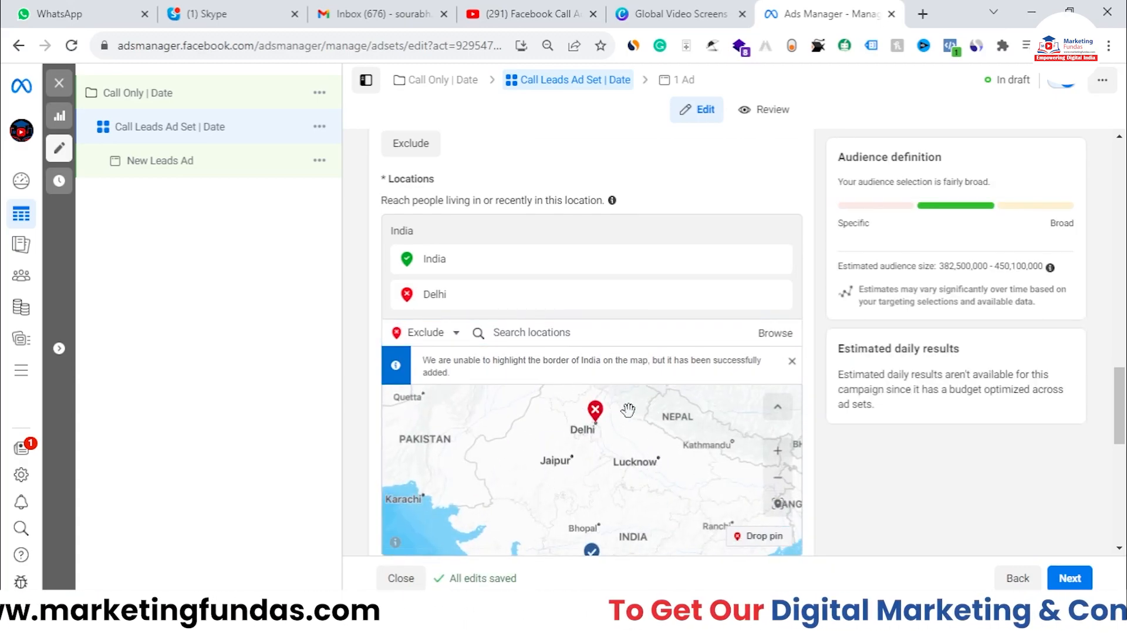
scroll(817, 376, down, 1)
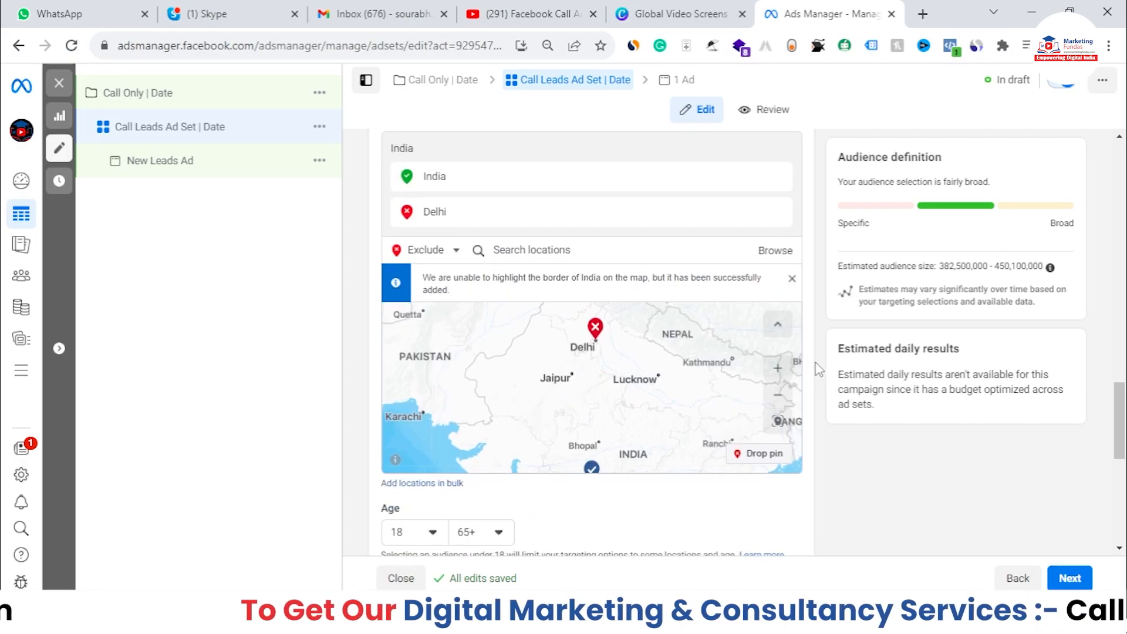
scroll(453, 401, down, 1)
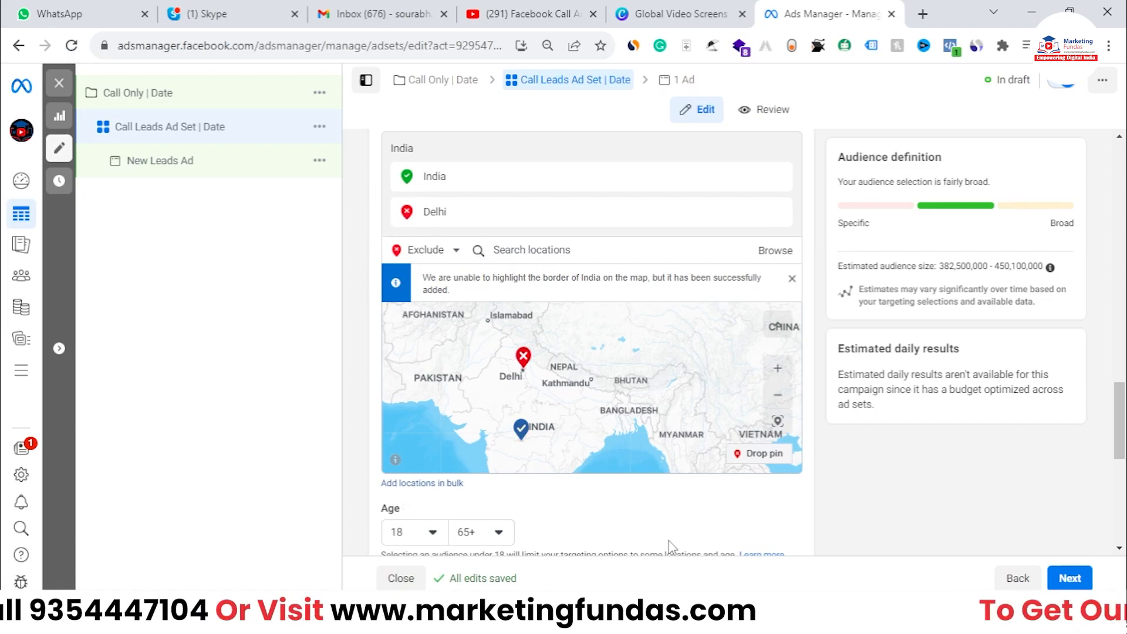
Set the audience's maximum age to 40
scroll(672, 546, down, 4)
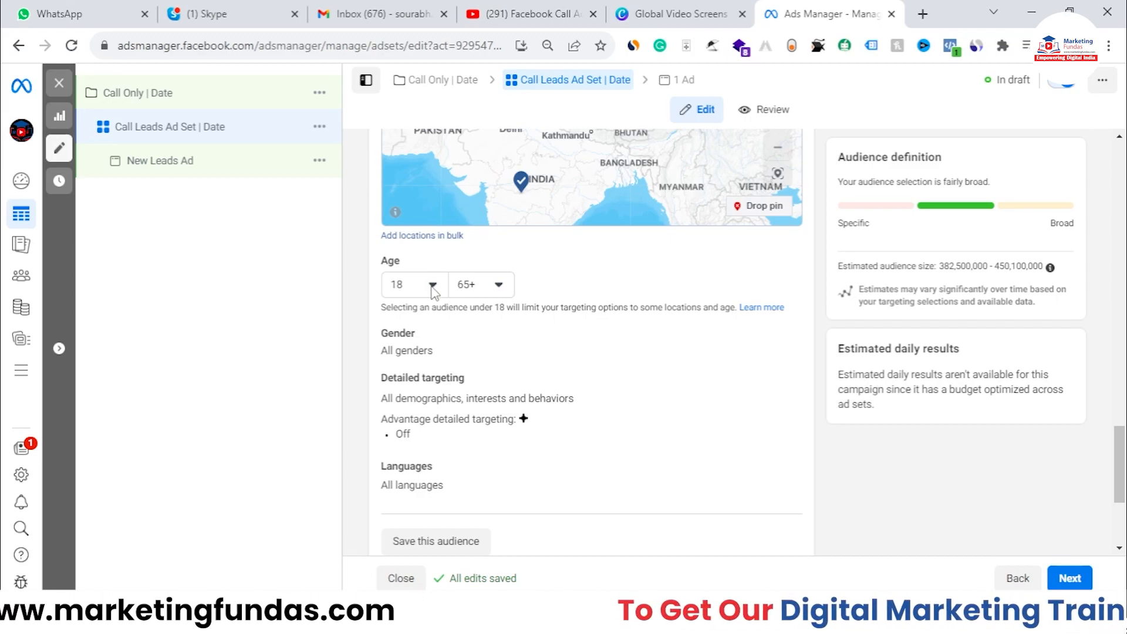
click(499, 285)
scroll(468, 434, up, 5)
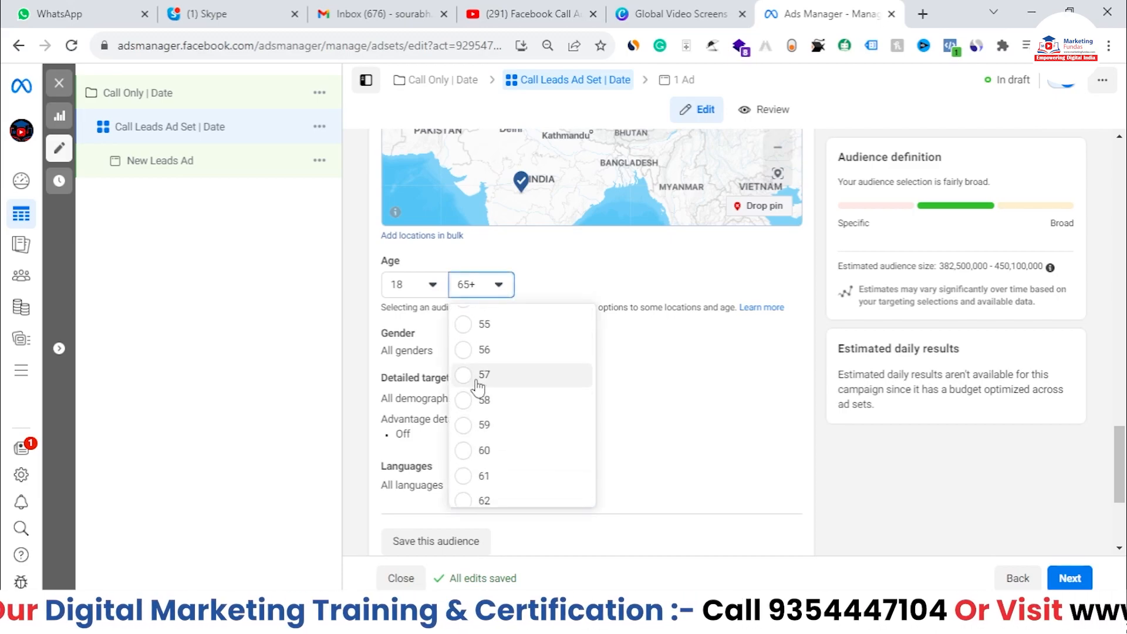
scroll(487, 405, up, 5)
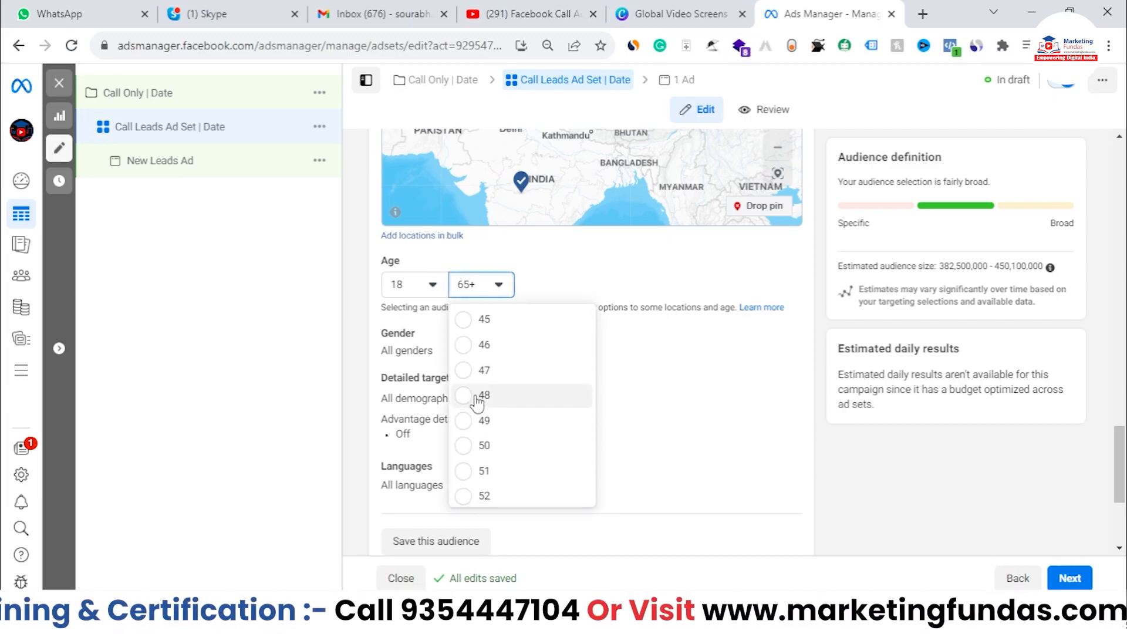
click(463, 358)
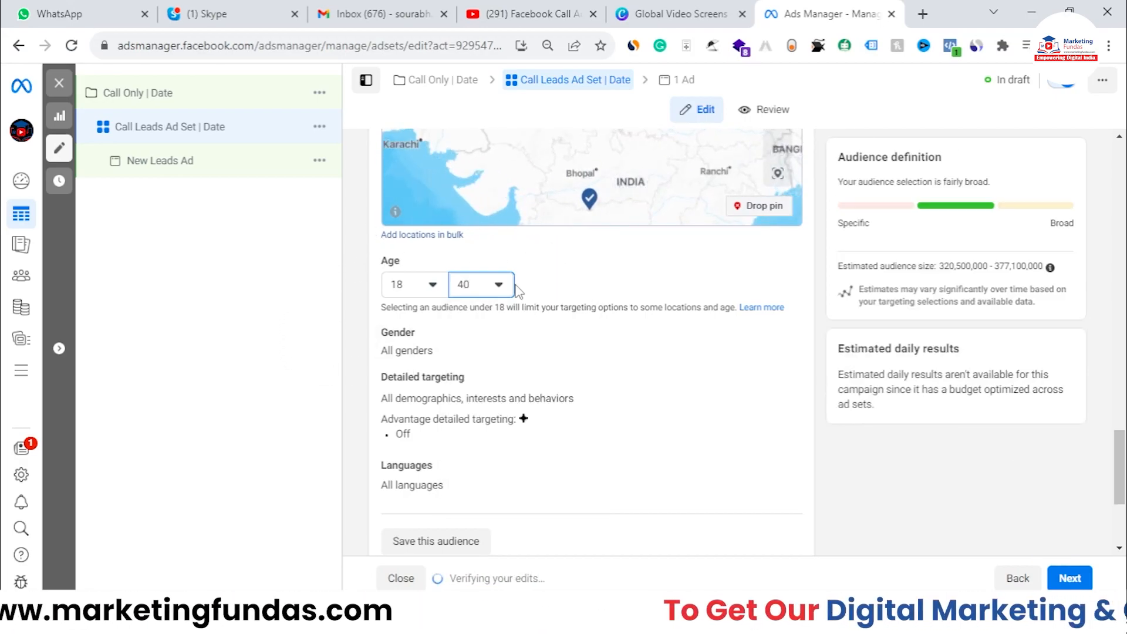
Open the audience's gender setting for editing to check the available choices
double_click(398, 333)
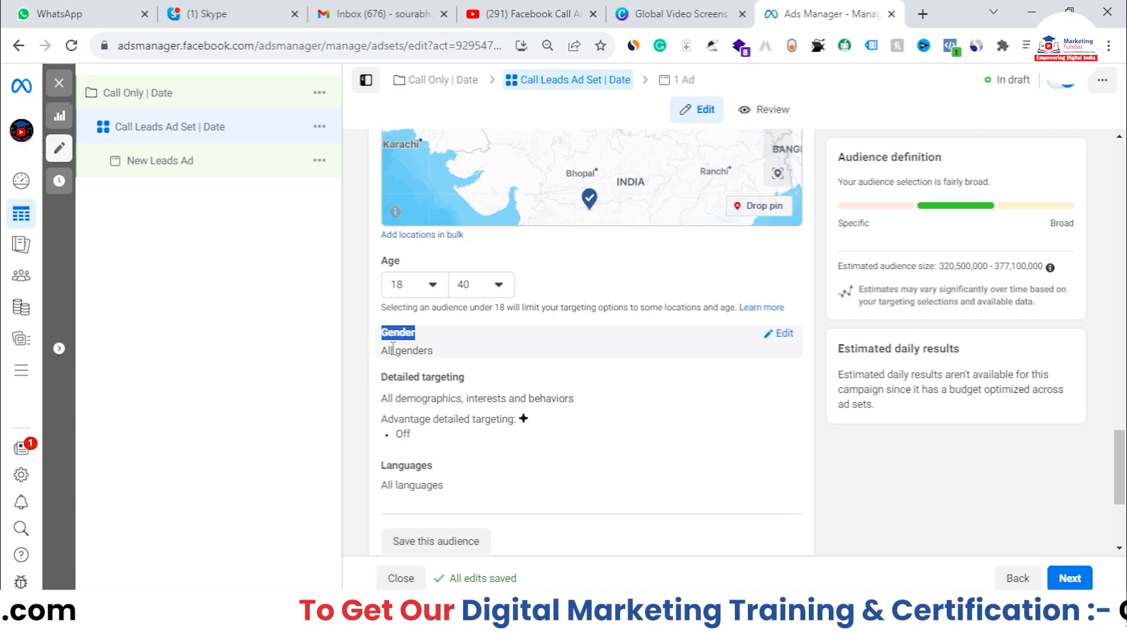
click(775, 334)
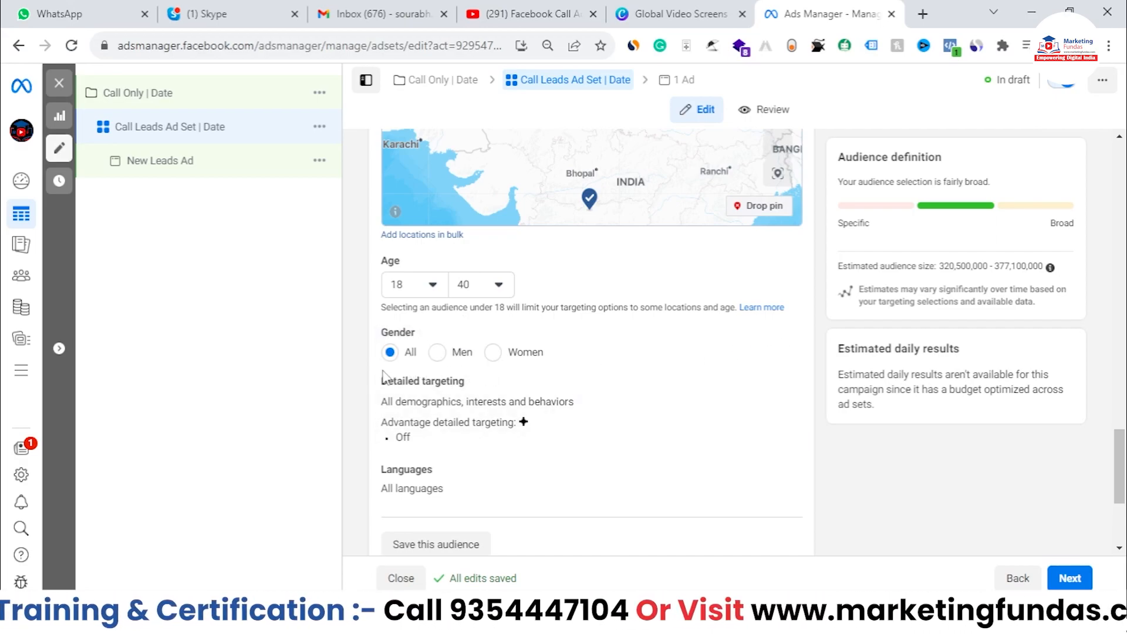
mouse_move(473, 379)
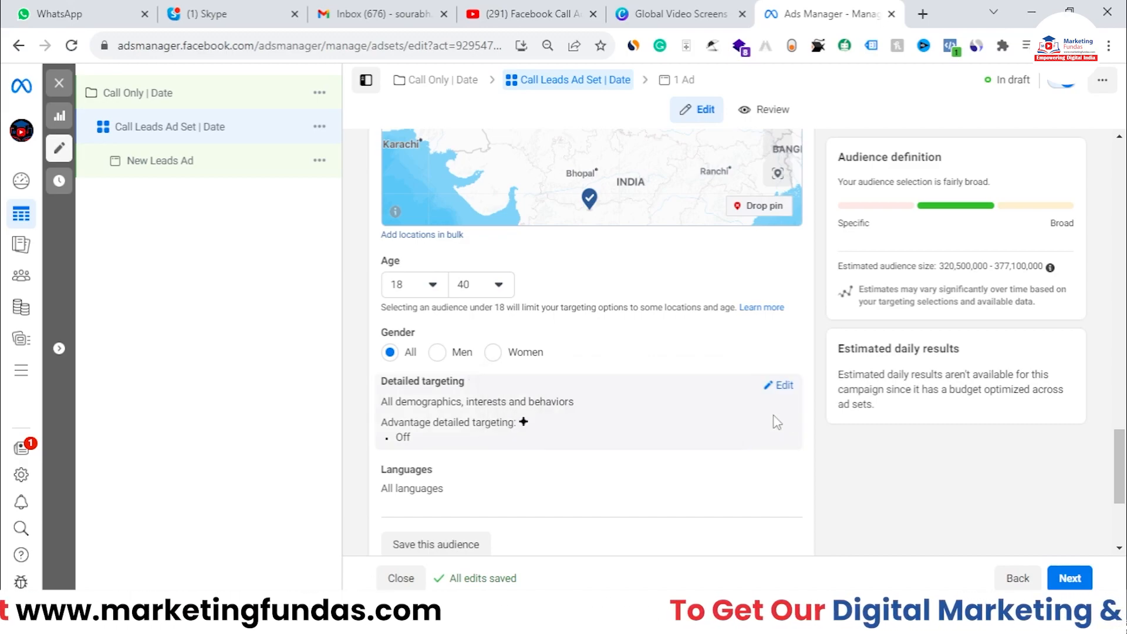
Recheck the audience's location settings and open its detailed targeting for editing
scroll(713, 460, up, 5)
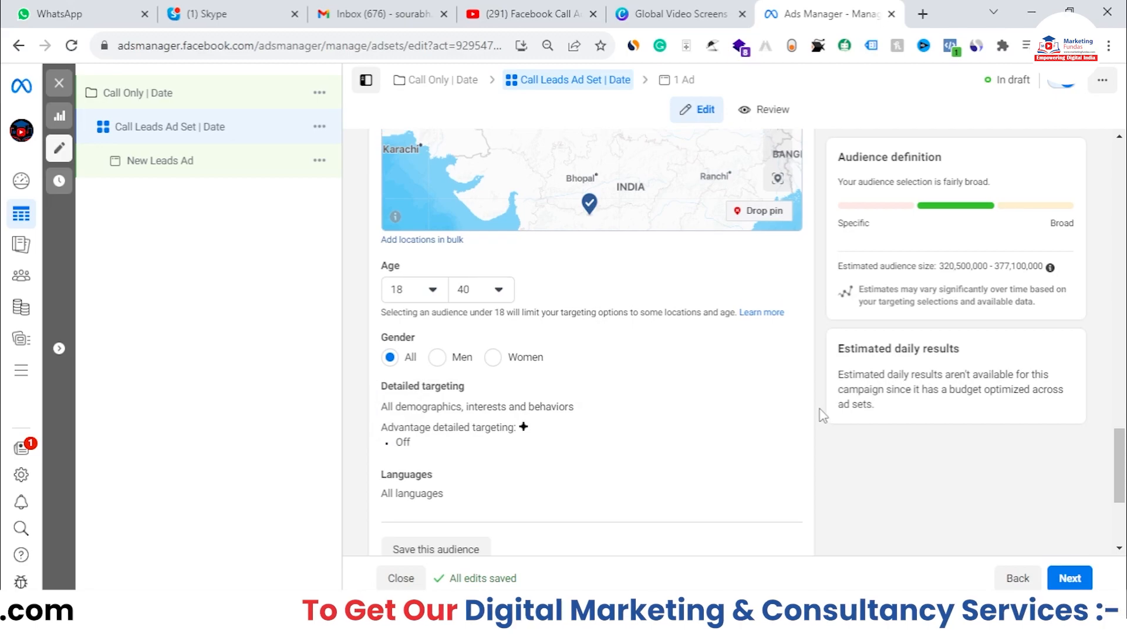
scroll(819, 409, up, 1)
scroll(507, 380, up, 3)
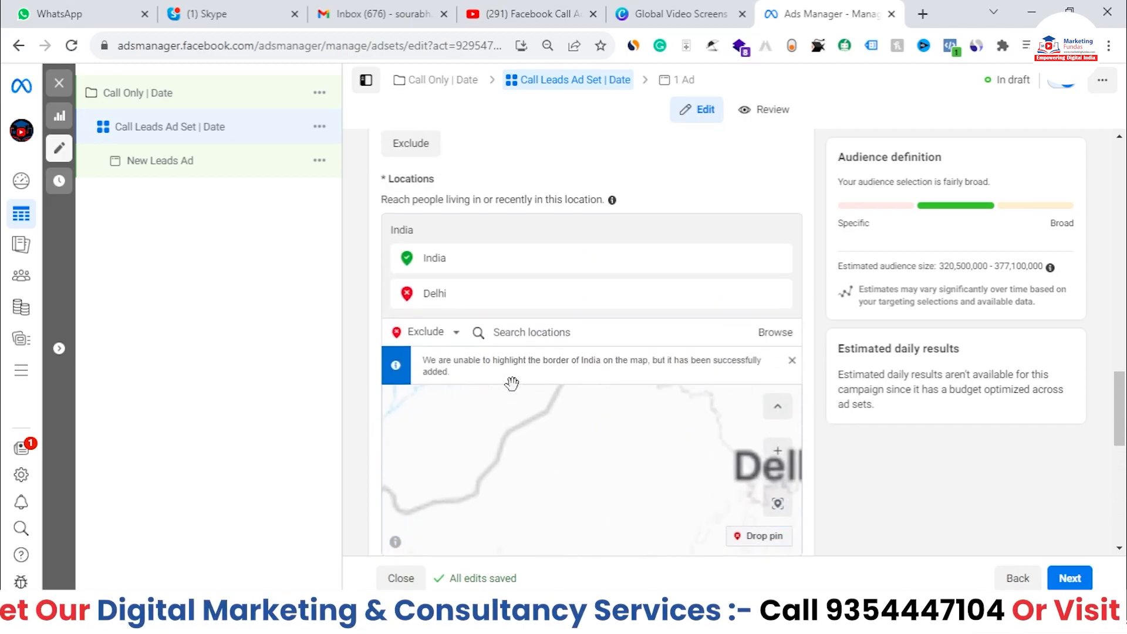
scroll(599, 231, up, 1)
scroll(675, 234, up, 4)
scroll(605, 297, down, 10)
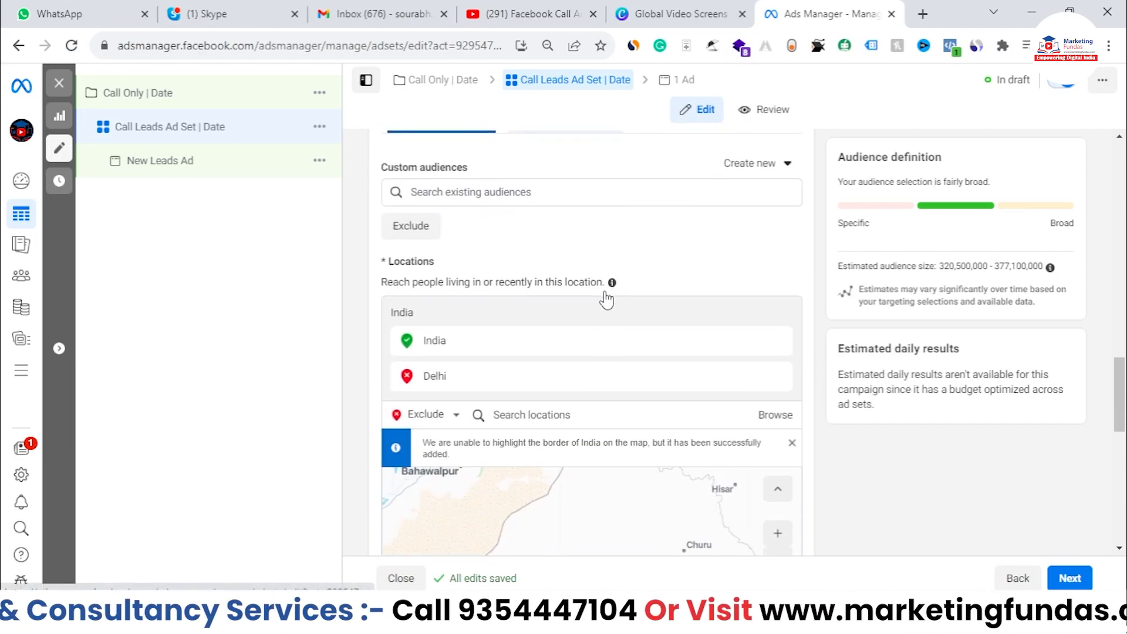
scroll(606, 300, down, 3)
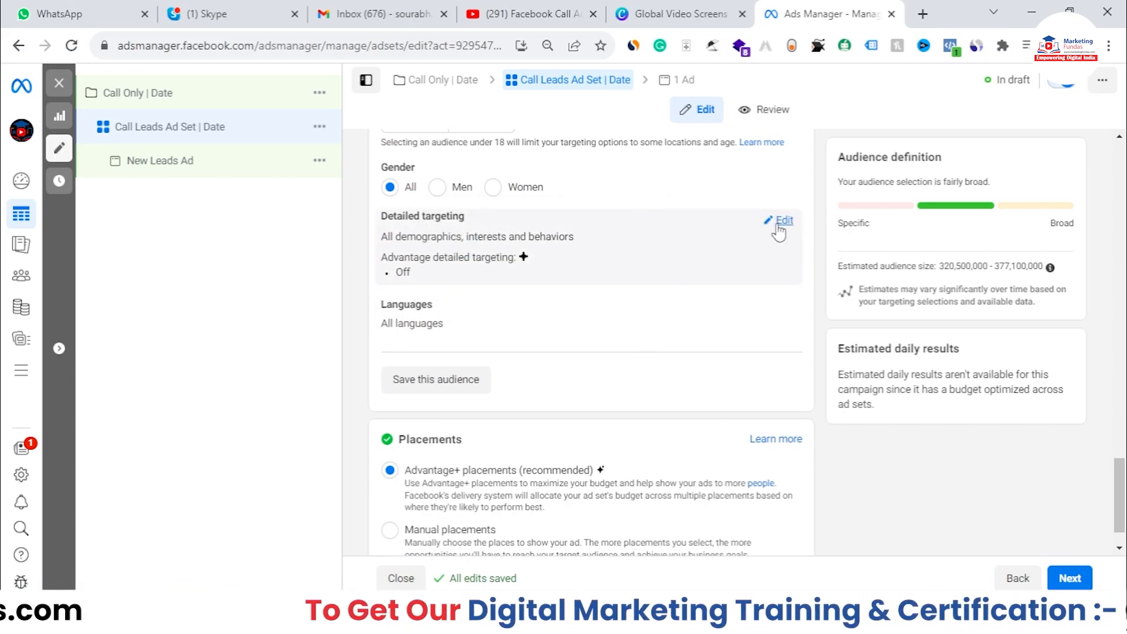
click(781, 229)
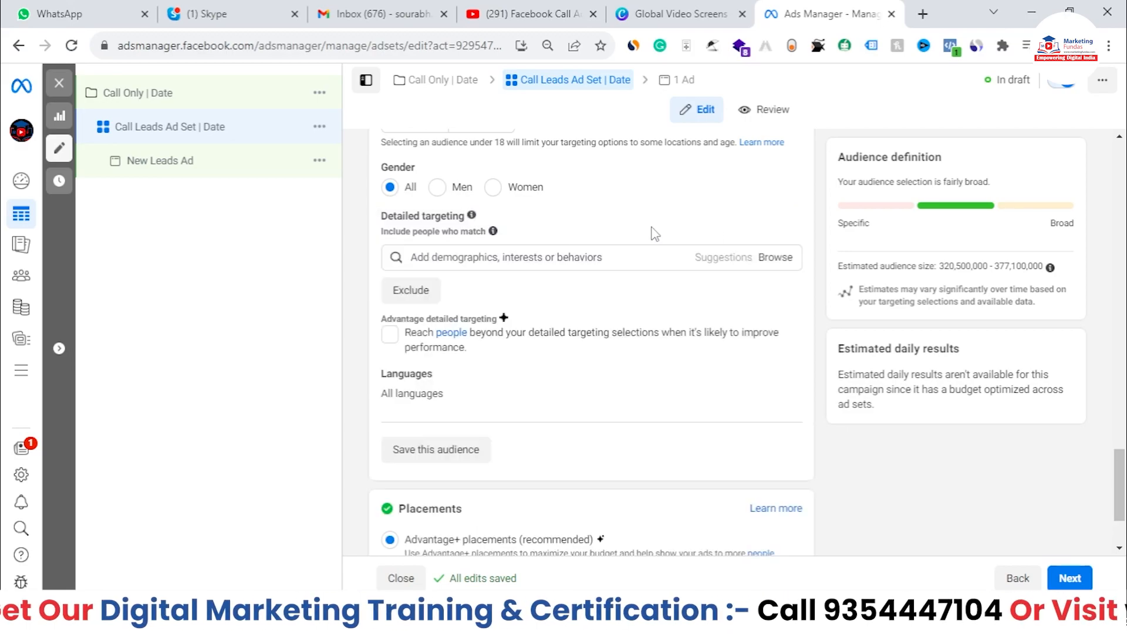
click(527, 258)
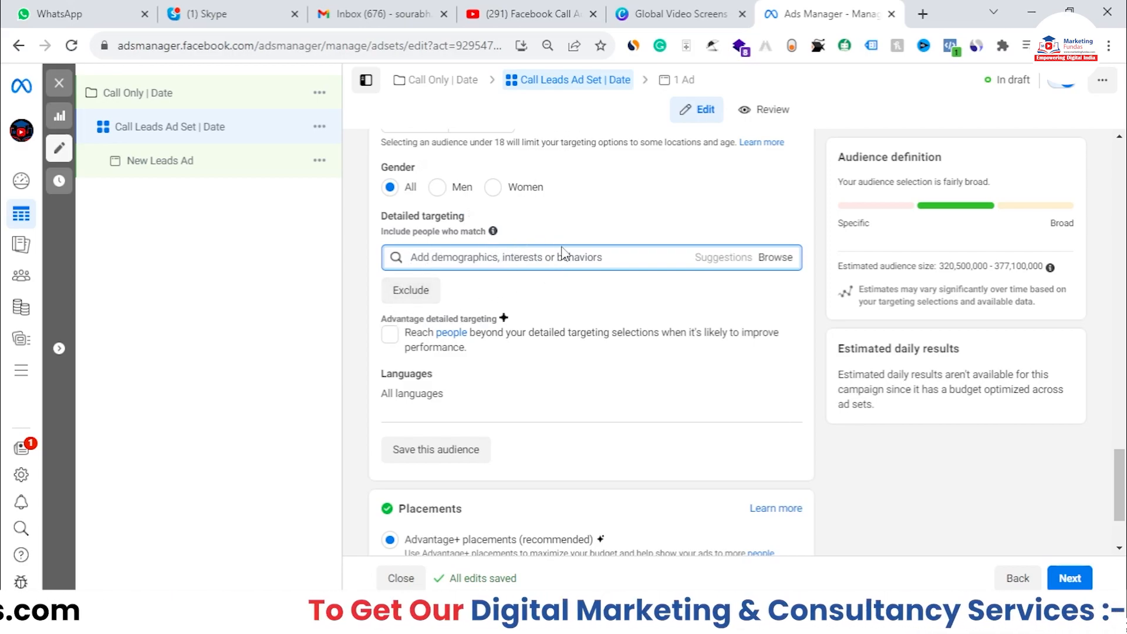
Browse the detailed targeting categories, expanding Demographics with its Education group and the Interests list
click(769, 258)
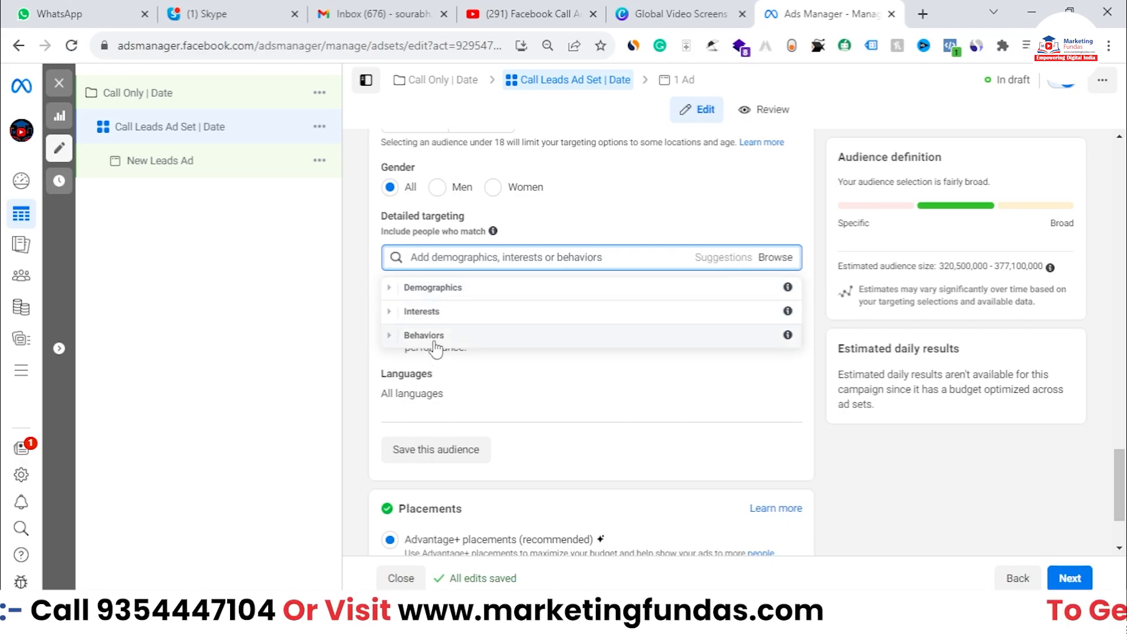
click(398, 289)
click(401, 313)
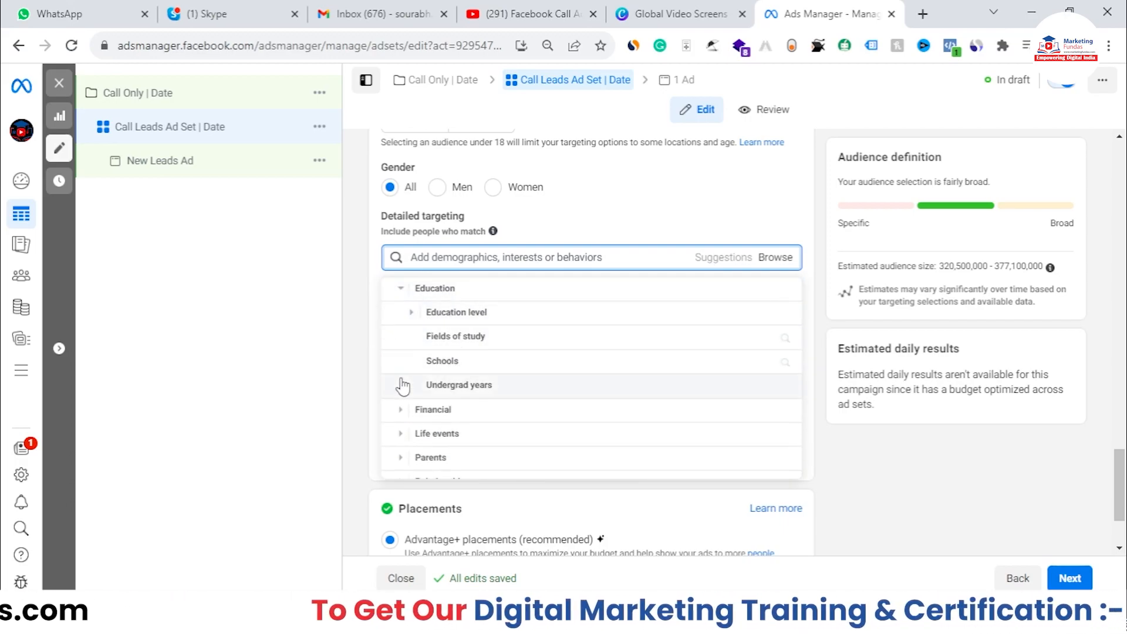
click(400, 413)
click(389, 442)
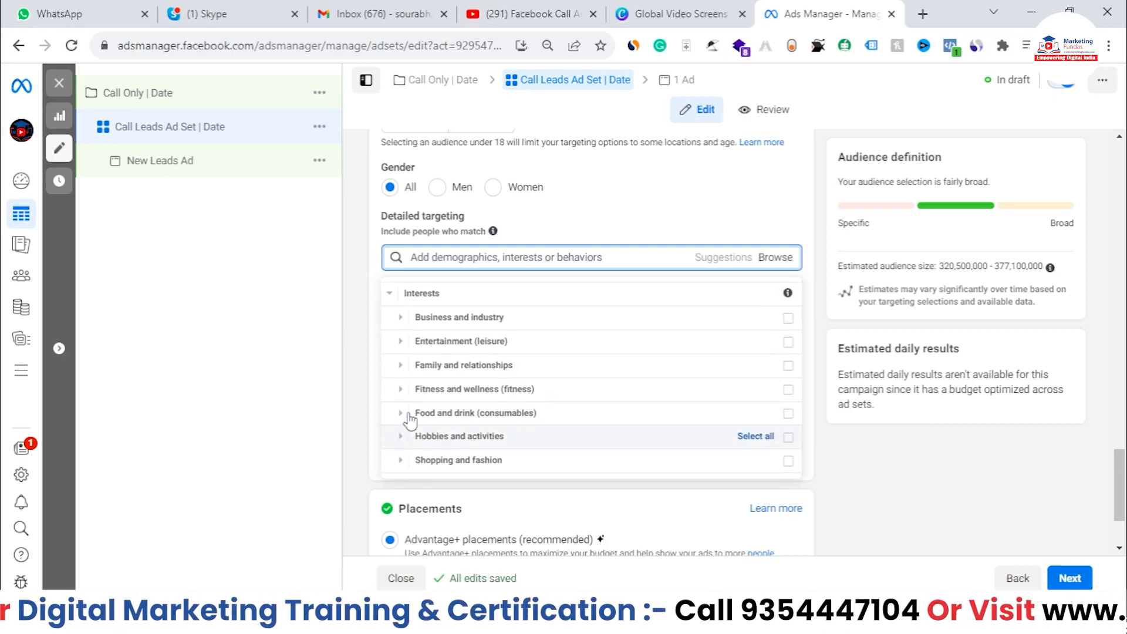
Search the detailed targeting for "digital marketing" and add the interest Digital marketing (marketing)
click(637, 257)
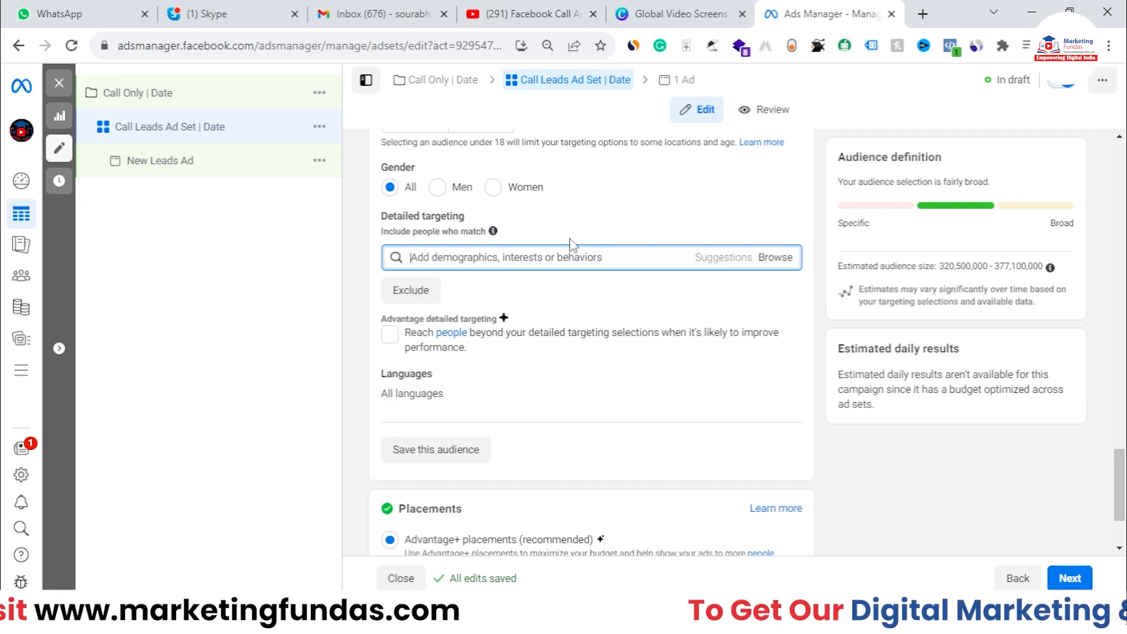
text(digital ma)
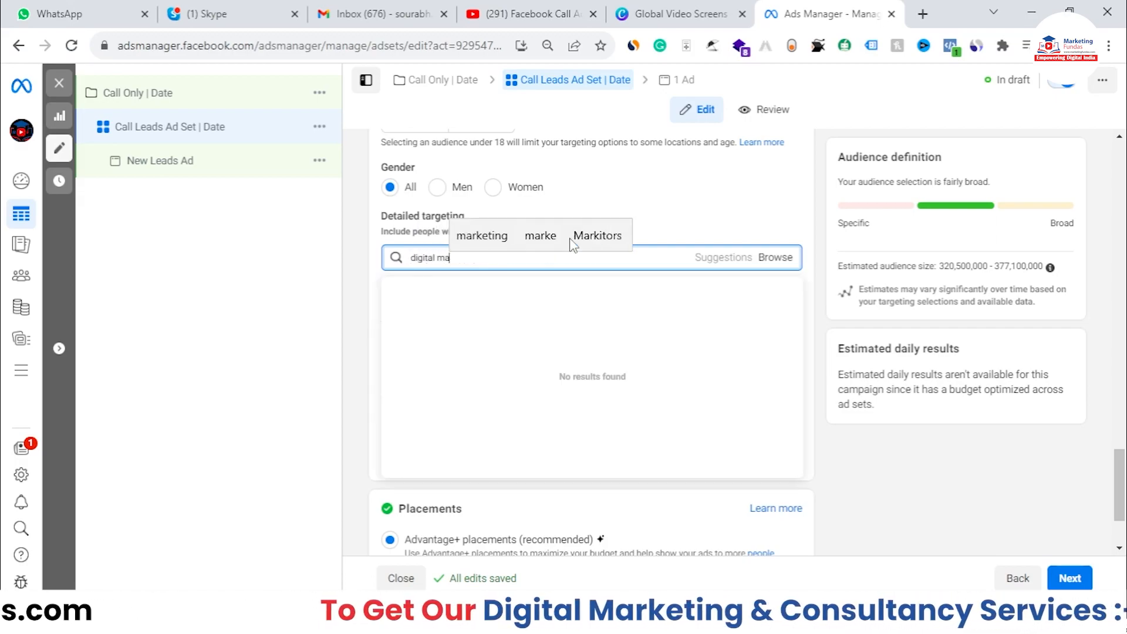
text(rkeeting)
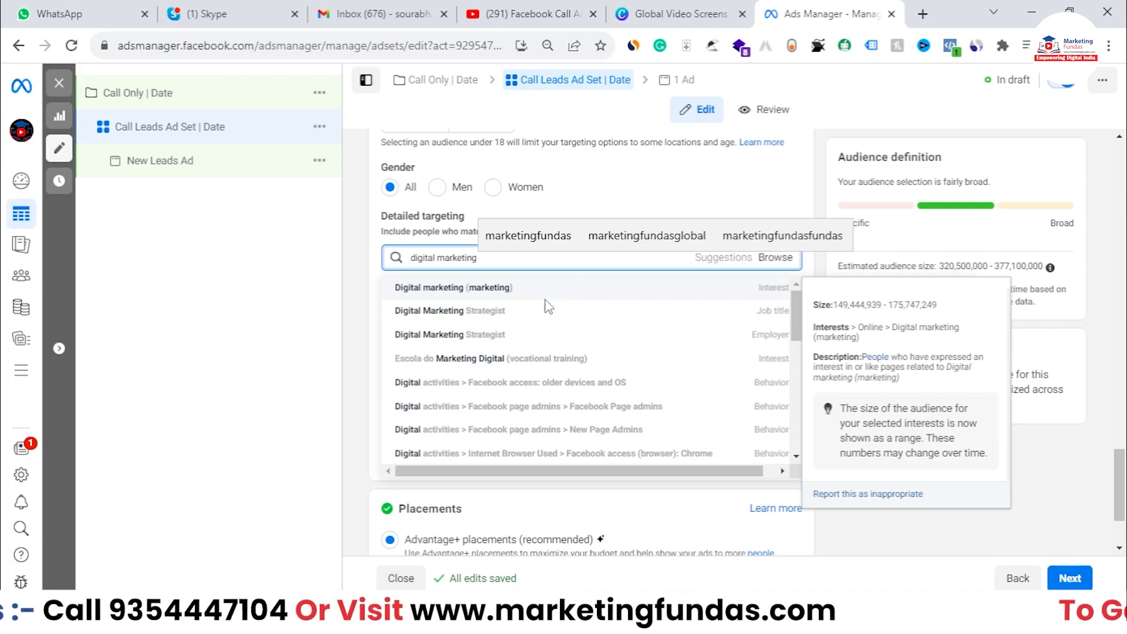
click(560, 297)
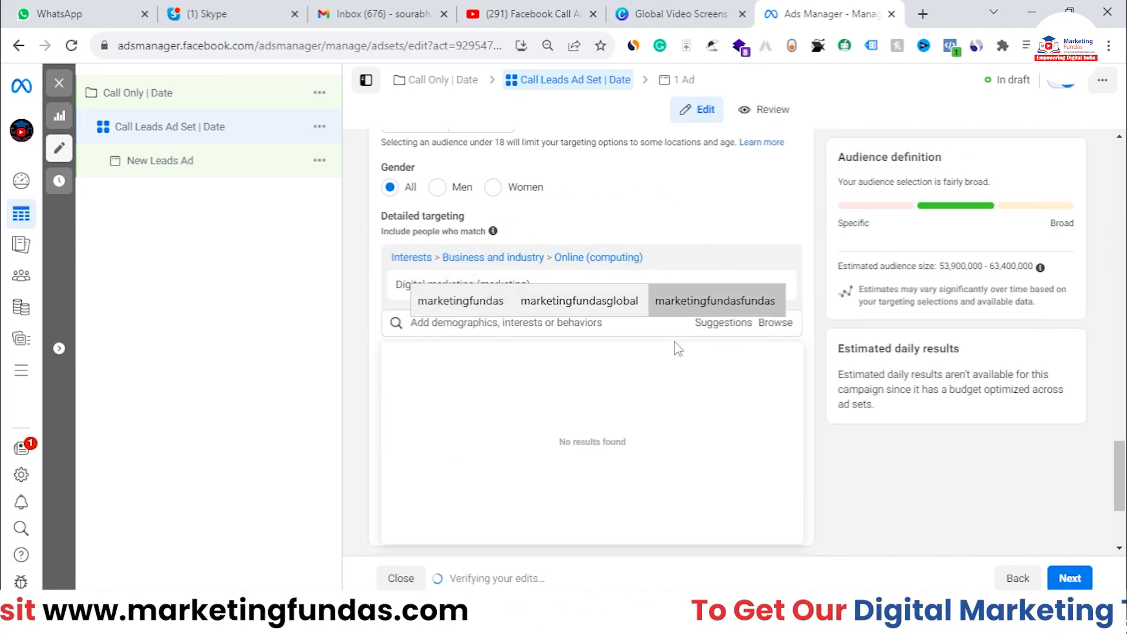
click(628, 227)
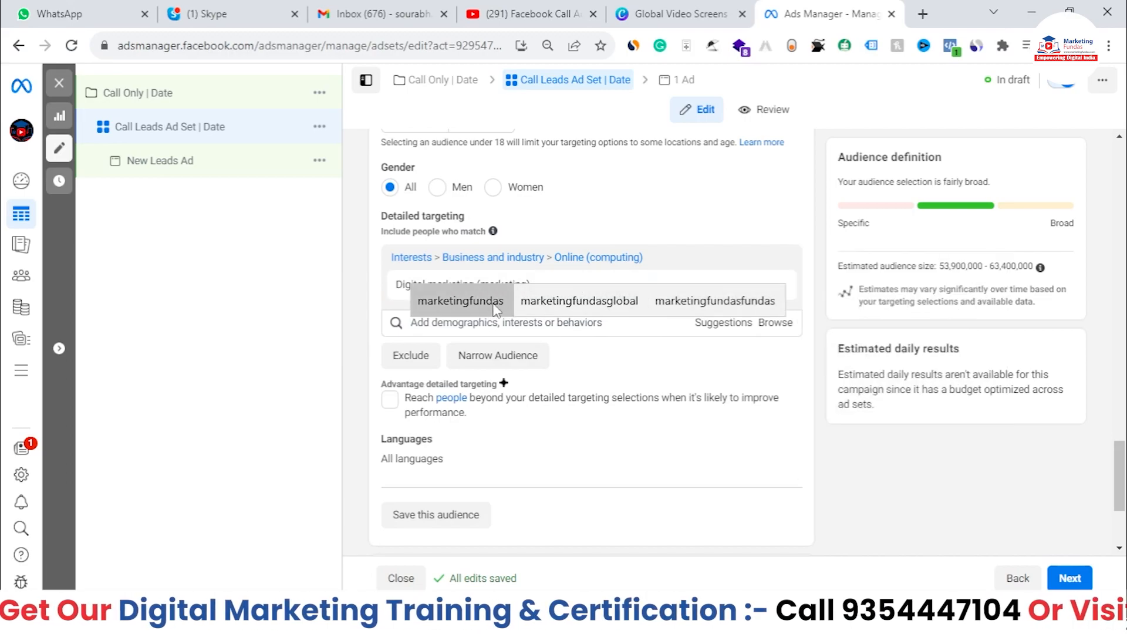
scroll(502, 282, down, 3)
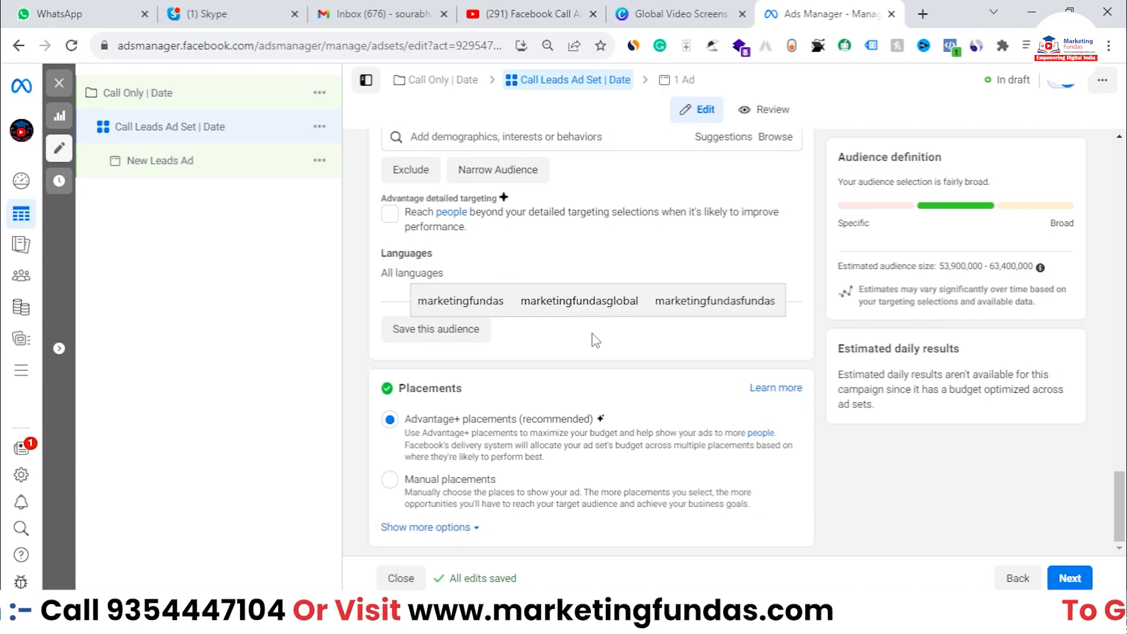
scroll(458, 307, up, 3)
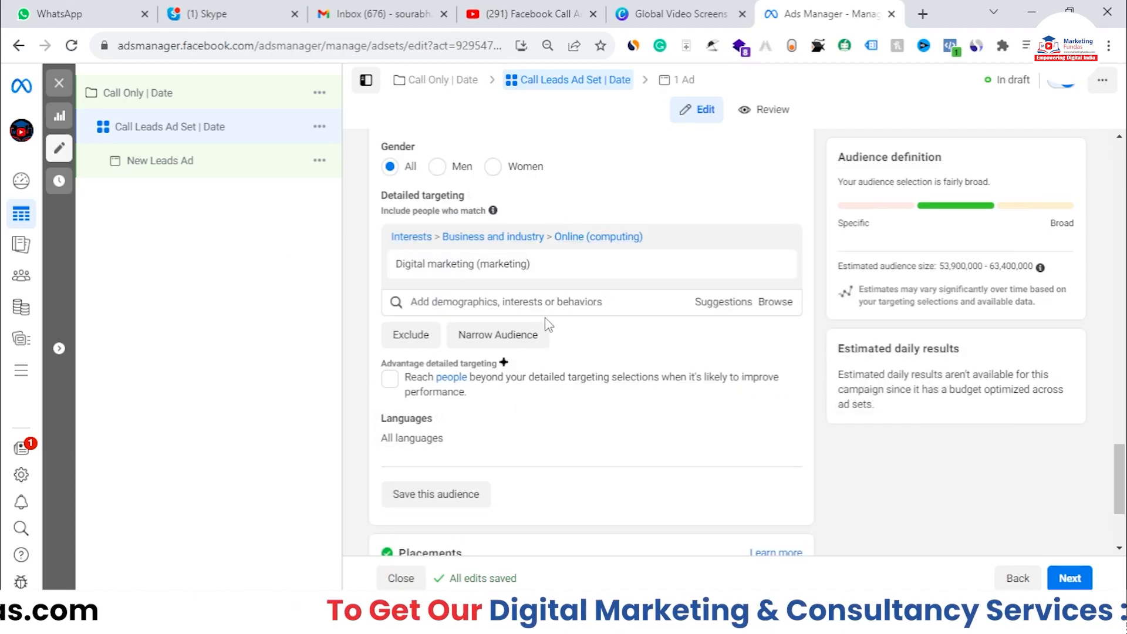
Enable Advantage detailed targeting to reach people beyond the audience's detailed targeting selections
scroll(602, 336, down, 2)
drag(383, 282, 505, 279)
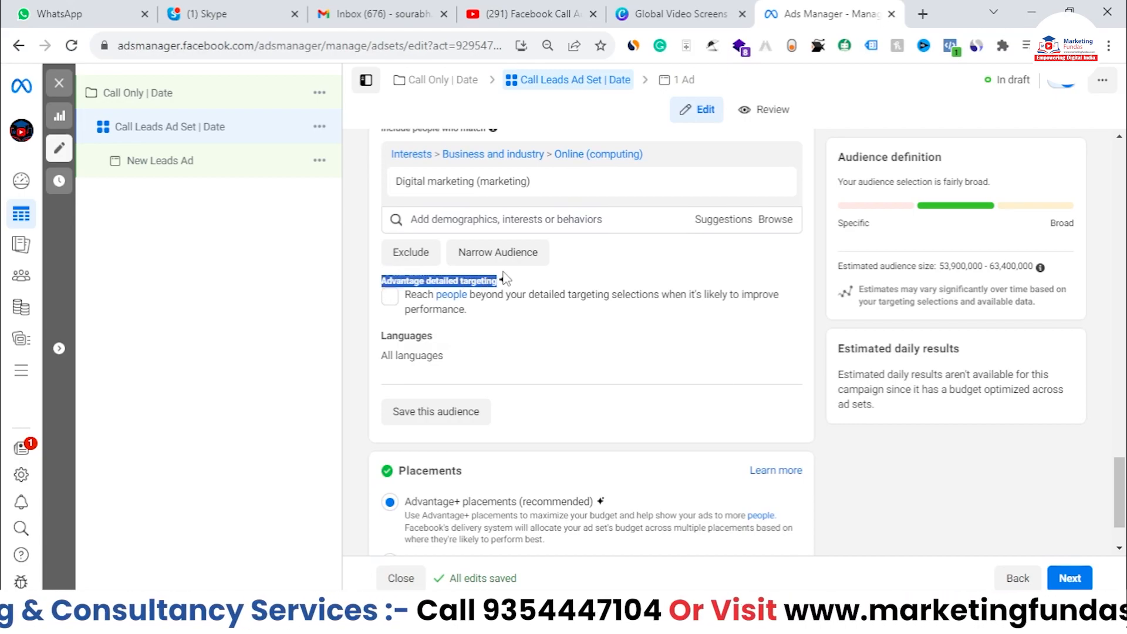
click(388, 298)
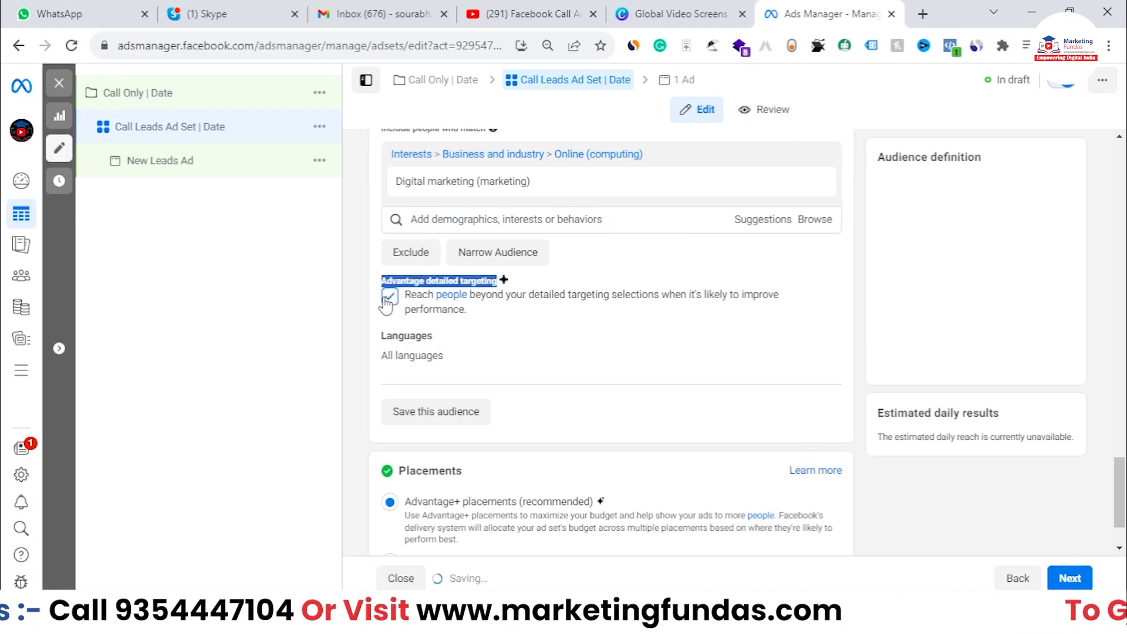
click(487, 322)
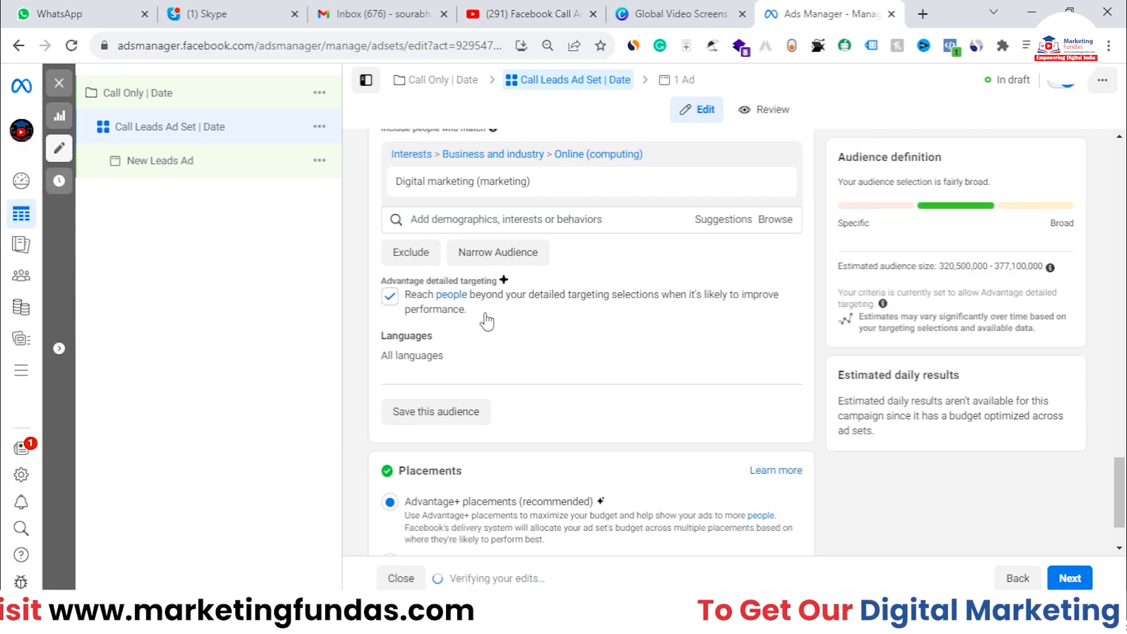
click(485, 321)
click(388, 299)
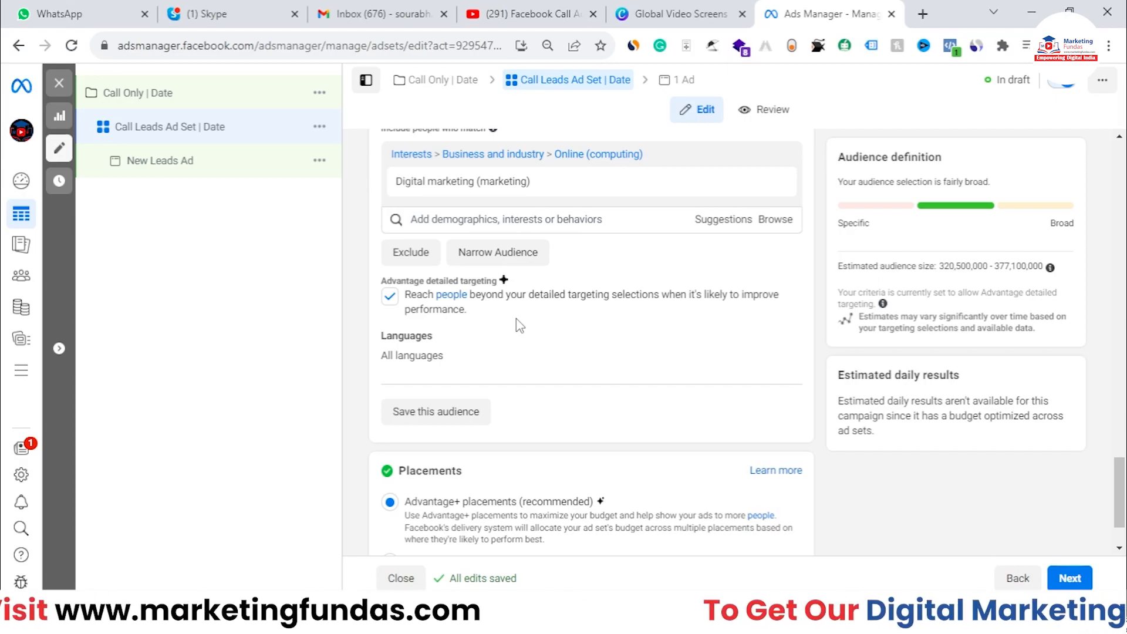
drag(516, 318, 404, 295)
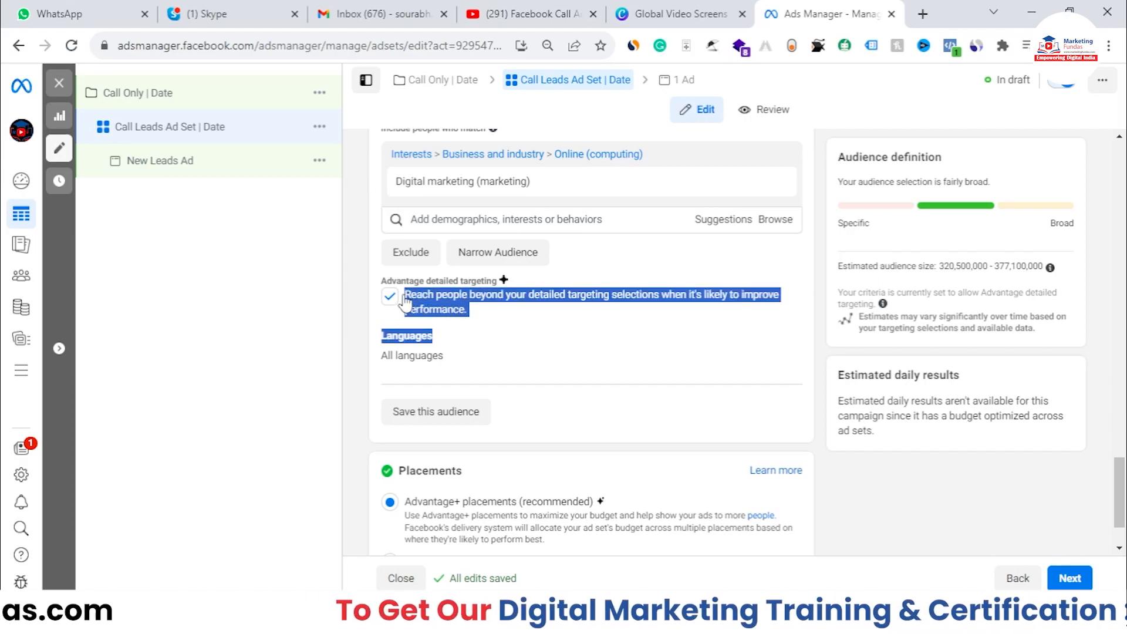
click(551, 329)
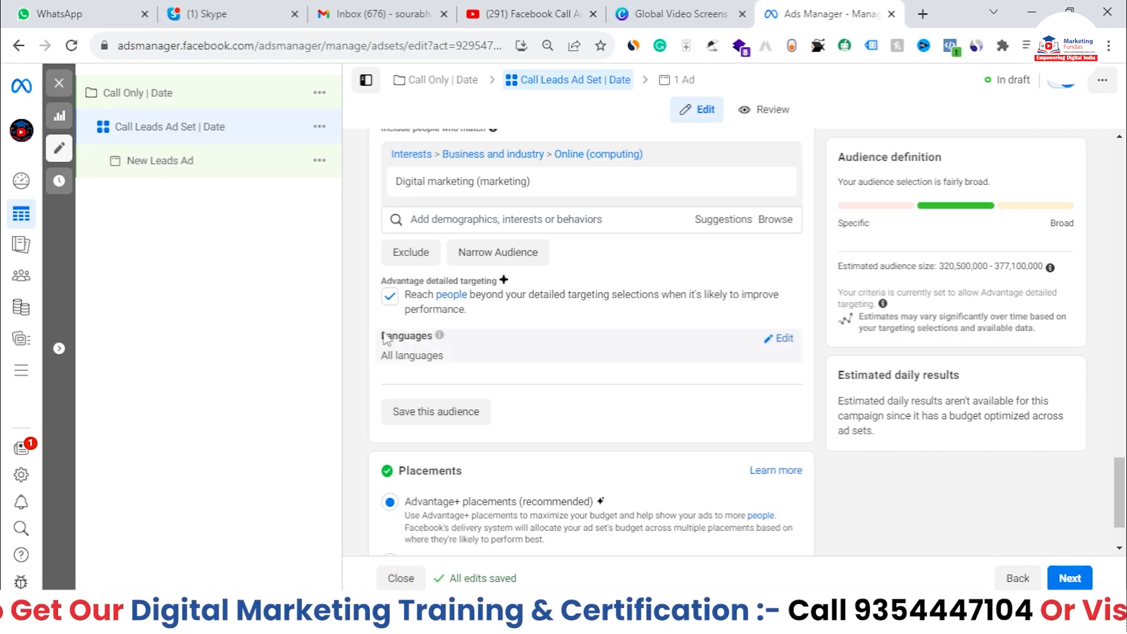
Check the audience's Languages setting below the detailed targeting
scroll(481, 329, down, 1)
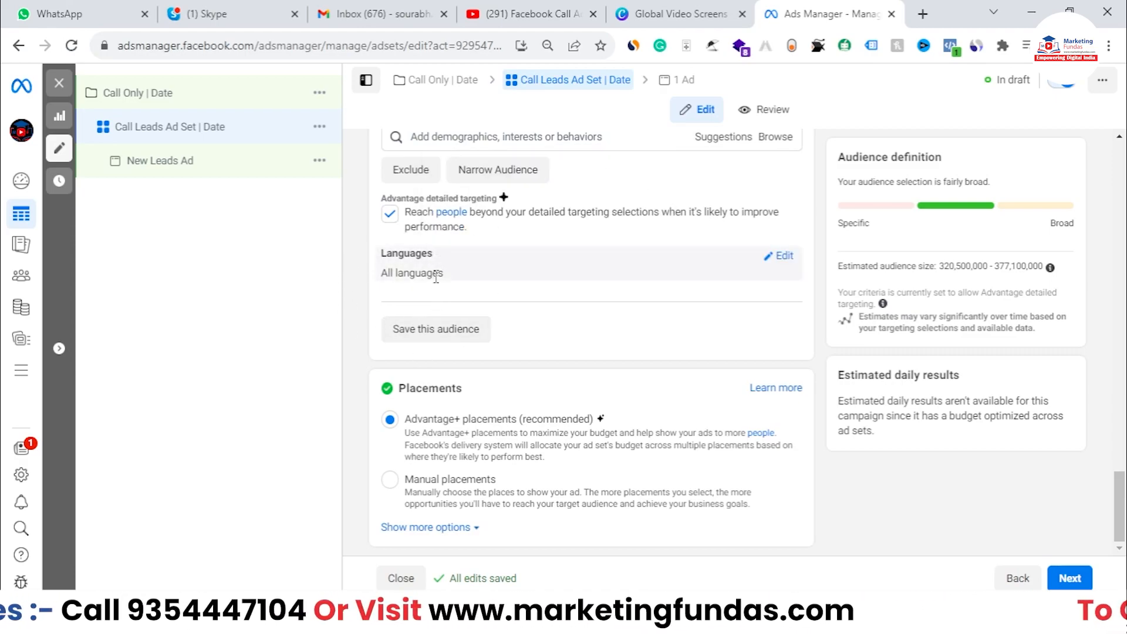
drag(380, 274, 453, 279)
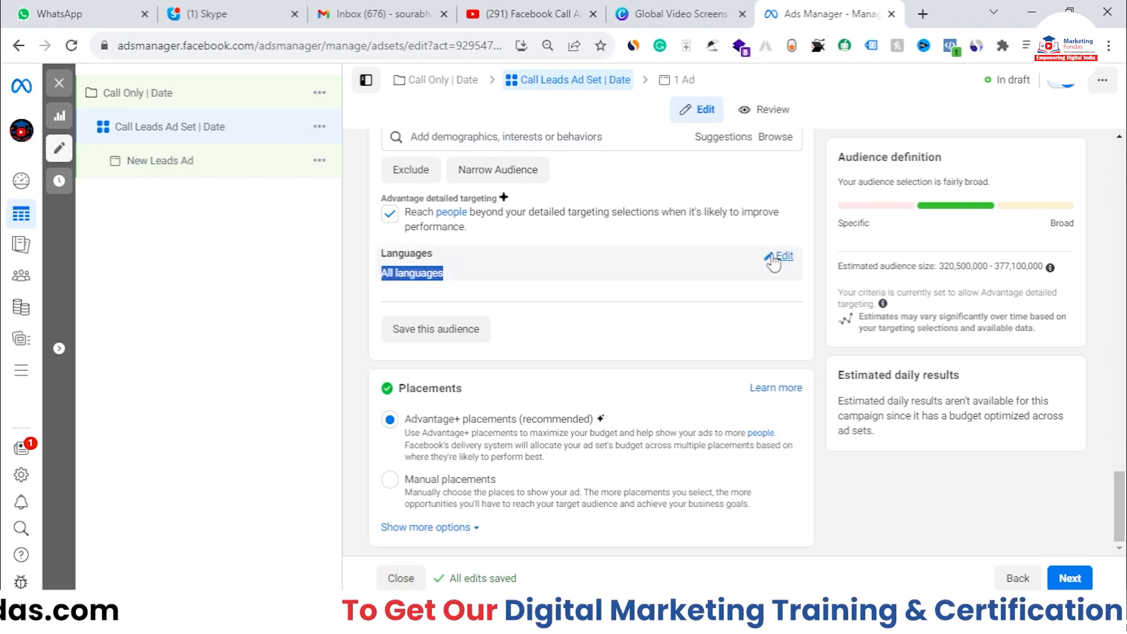
scroll(632, 322, up, 1)
scroll(628, 321, down, 1)
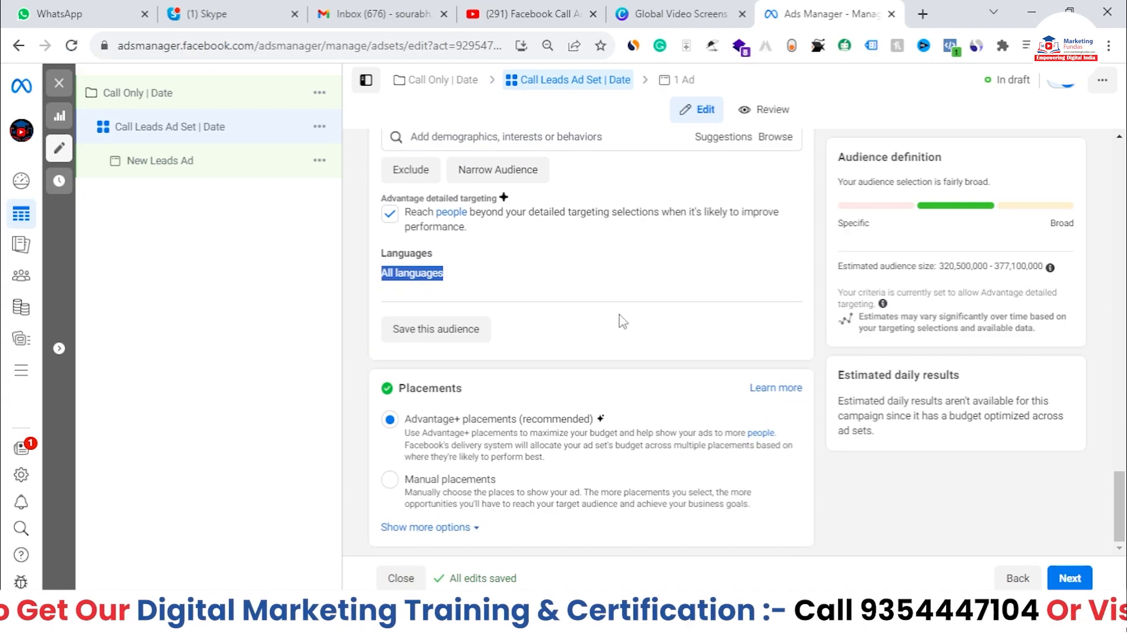
Switch the ad set to Manual placements and examine the available platforms and placement groups, from Feeds down to Apps and sites
drag(408, 387, 476, 397)
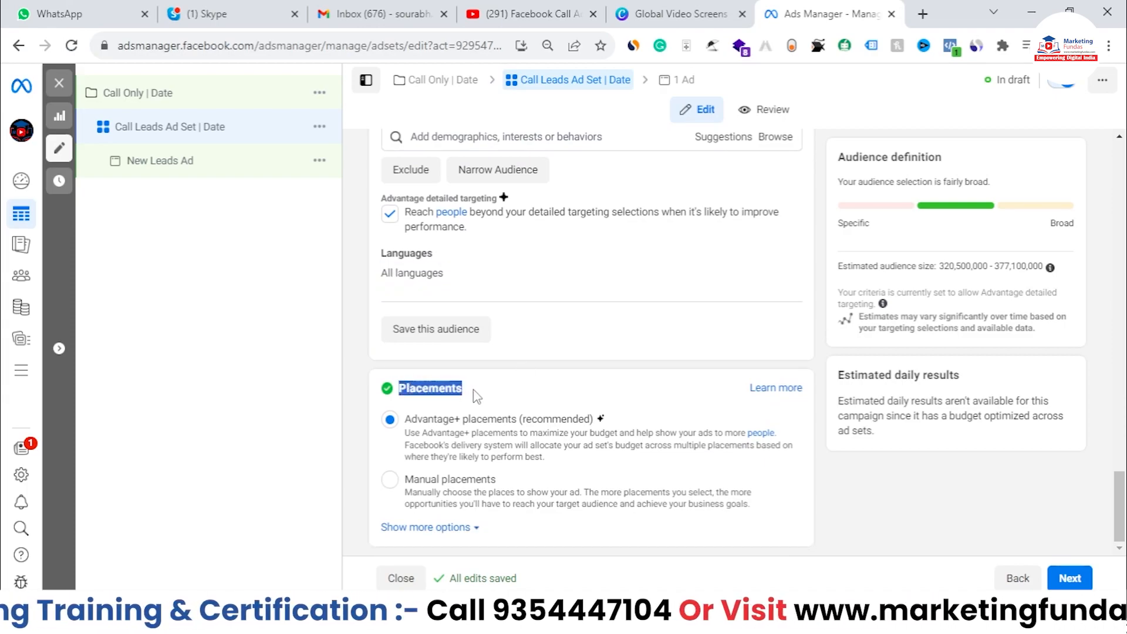
drag(404, 420, 553, 433)
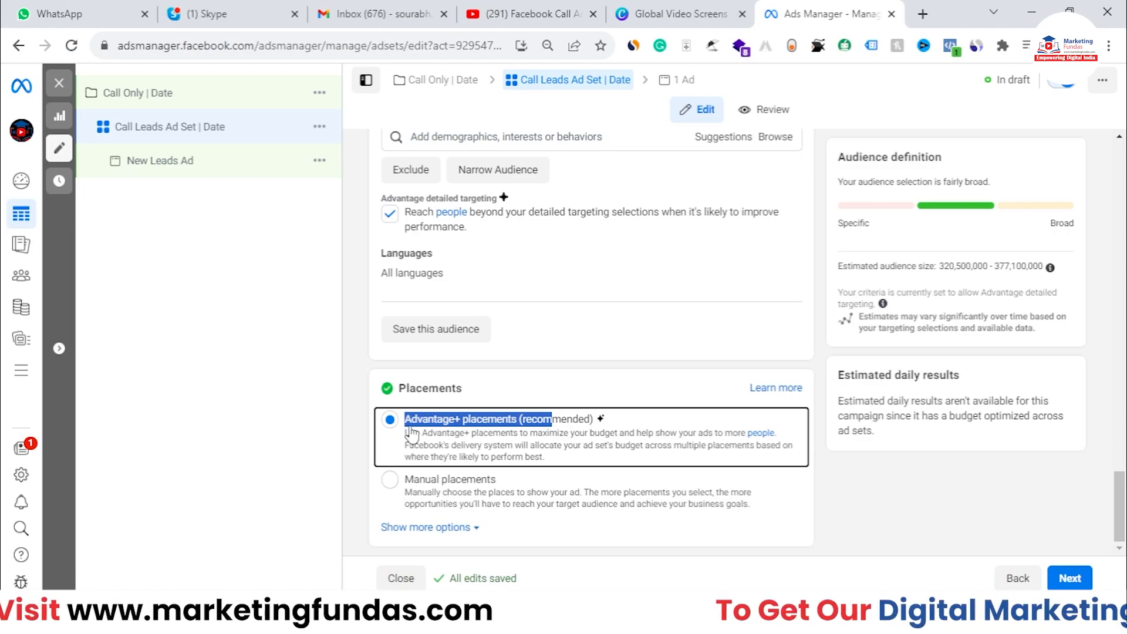
click(390, 481)
scroll(393, 486, down, 4)
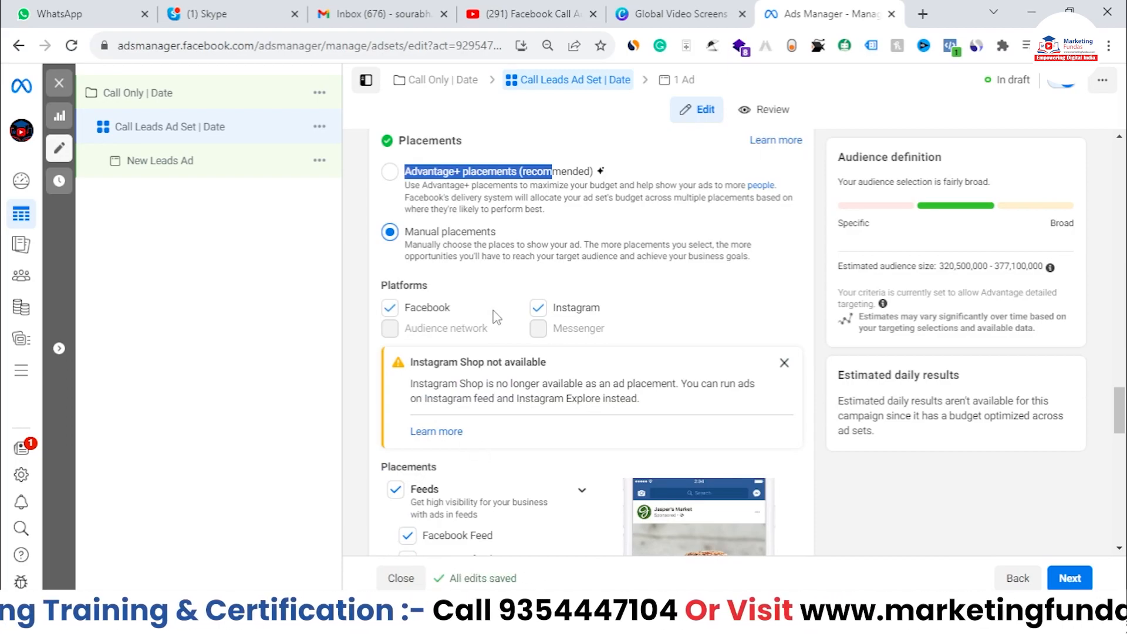
scroll(501, 290, down, 3)
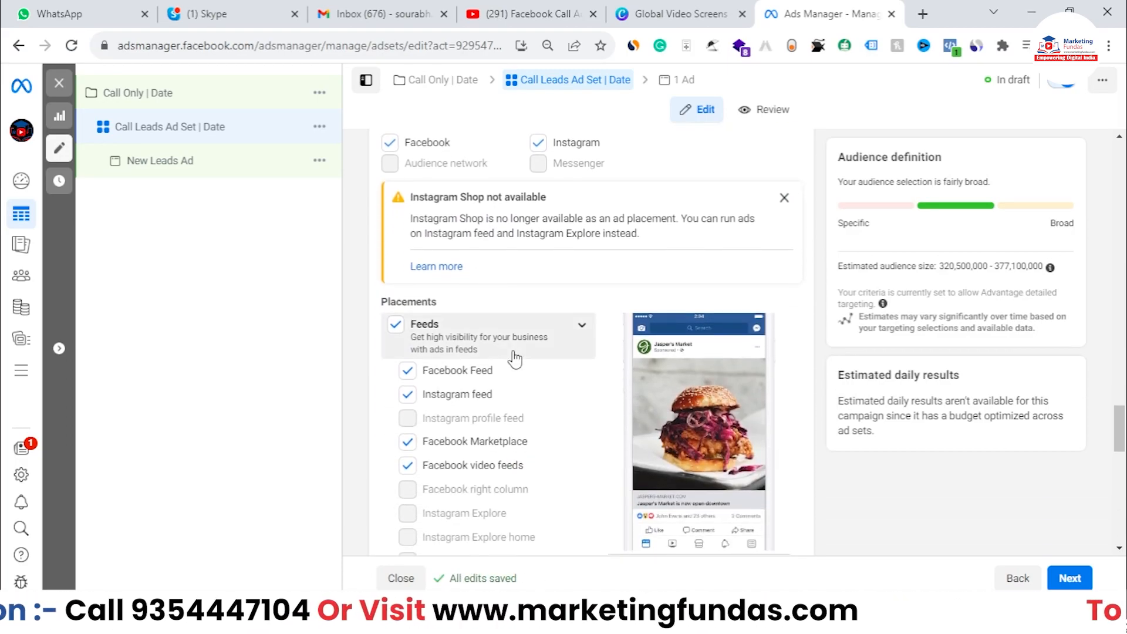
scroll(396, 311, down, 8)
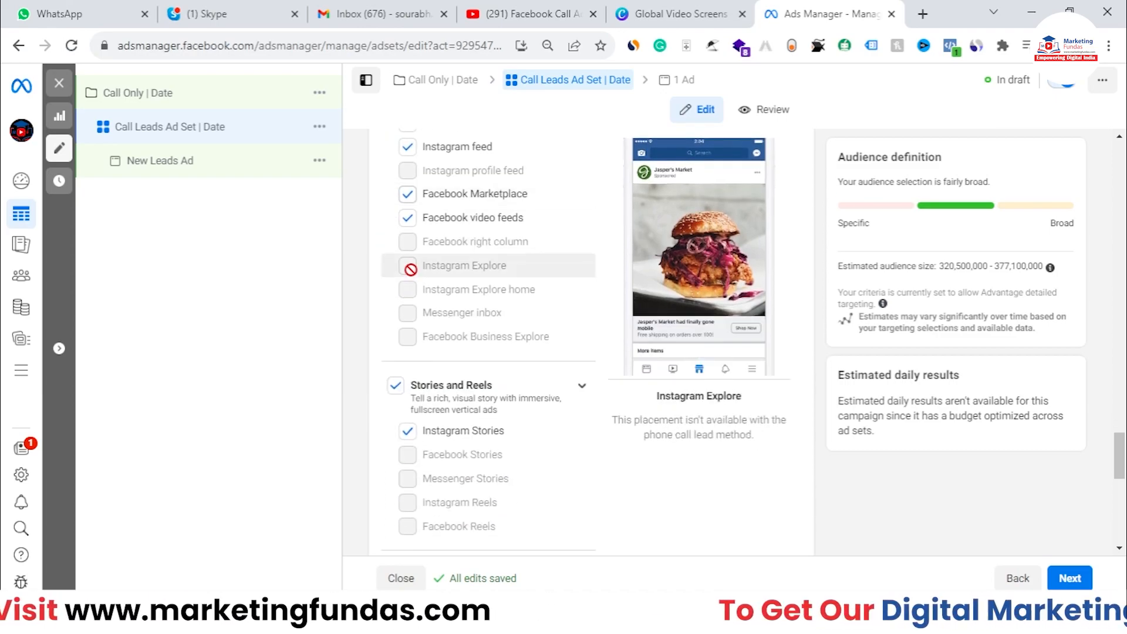
scroll(505, 266, up, 3)
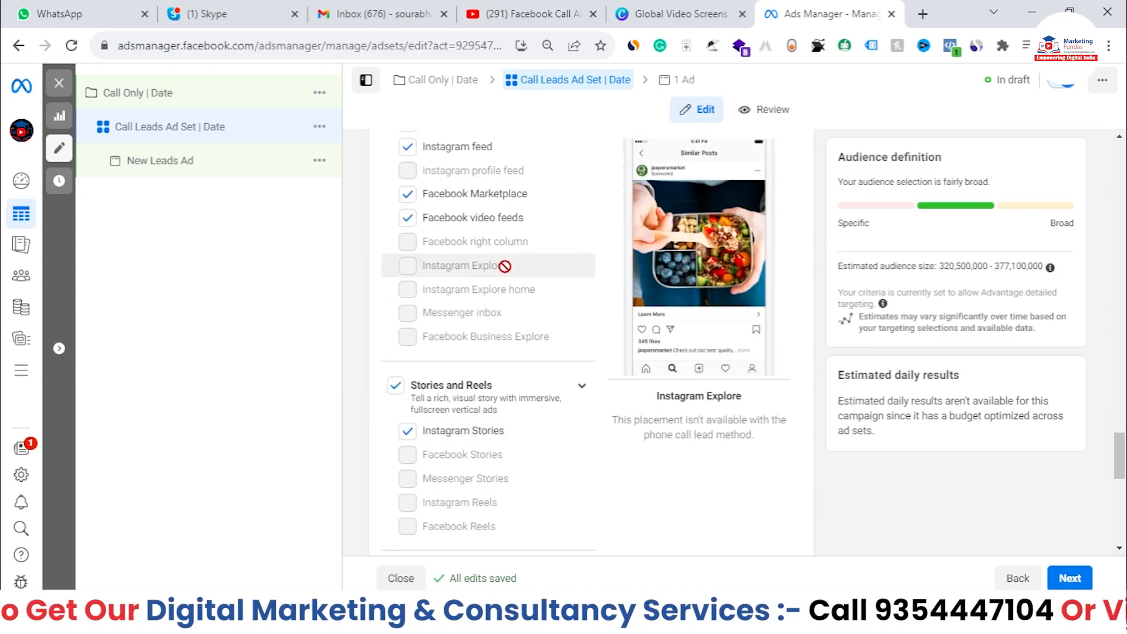
scroll(505, 266, up, 5)
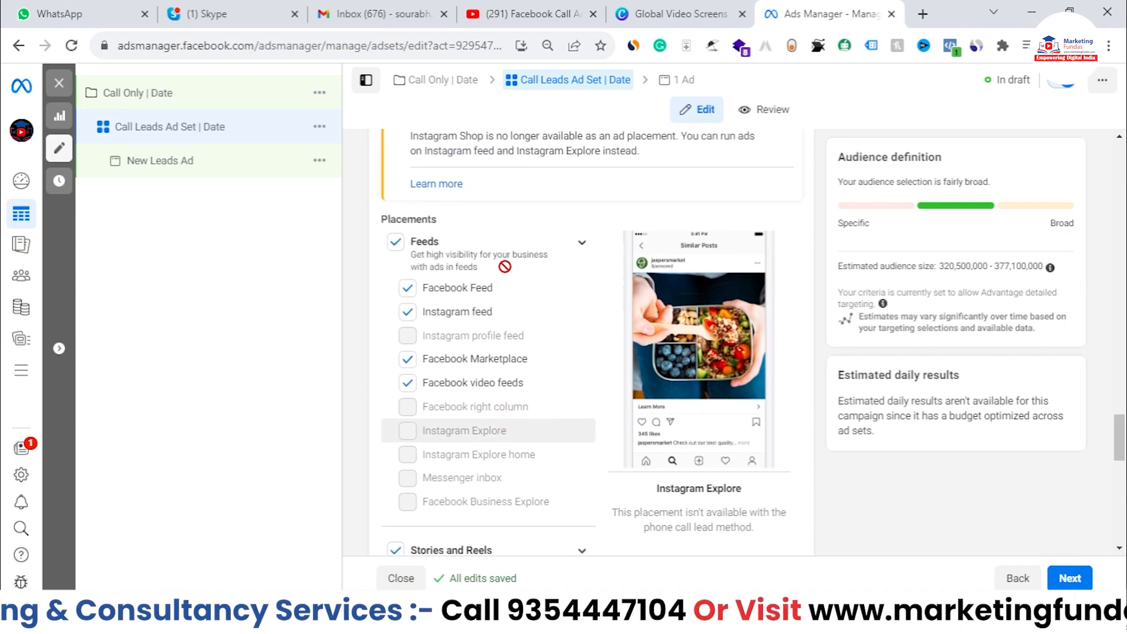
scroll(506, 269, up, 5)
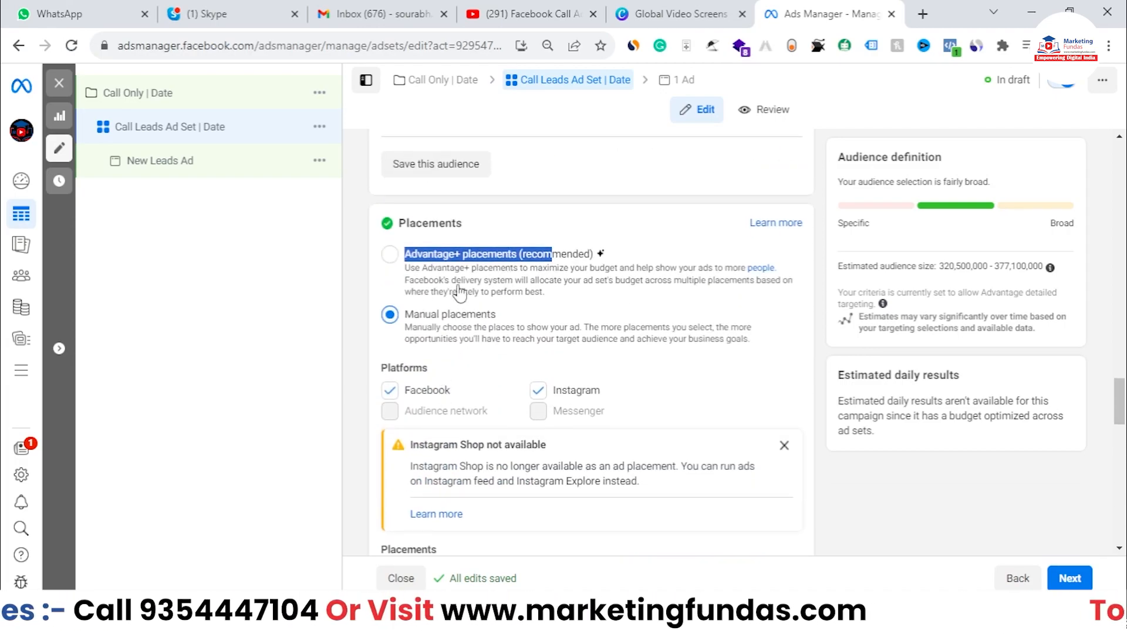
scroll(451, 286, down, 1)
scroll(451, 288, down, 6)
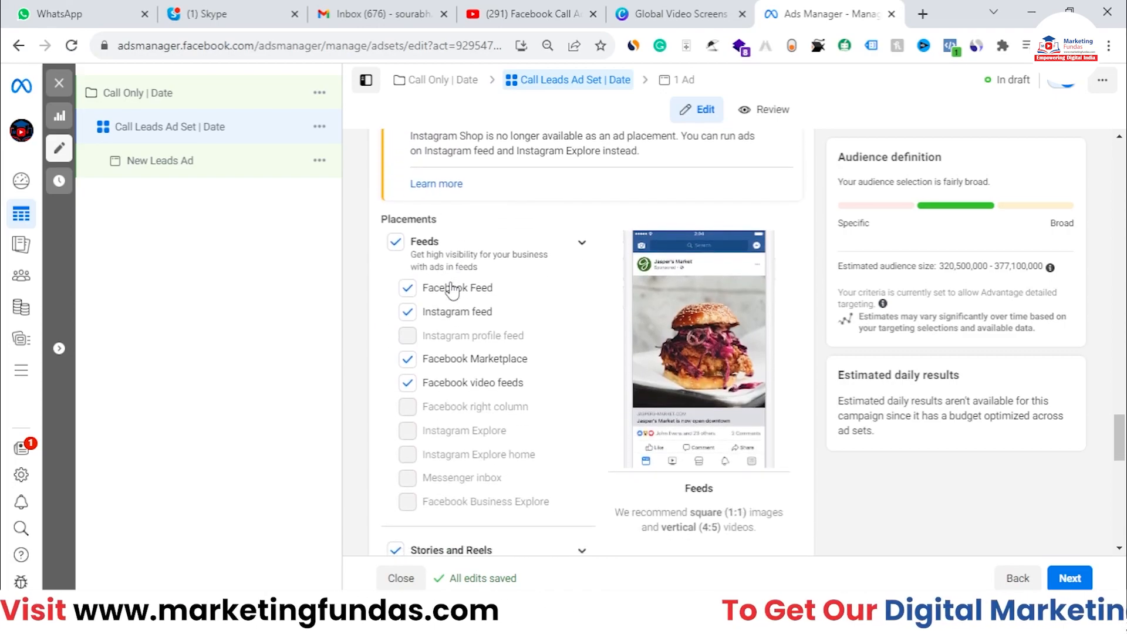
scroll(451, 288, down, 13)
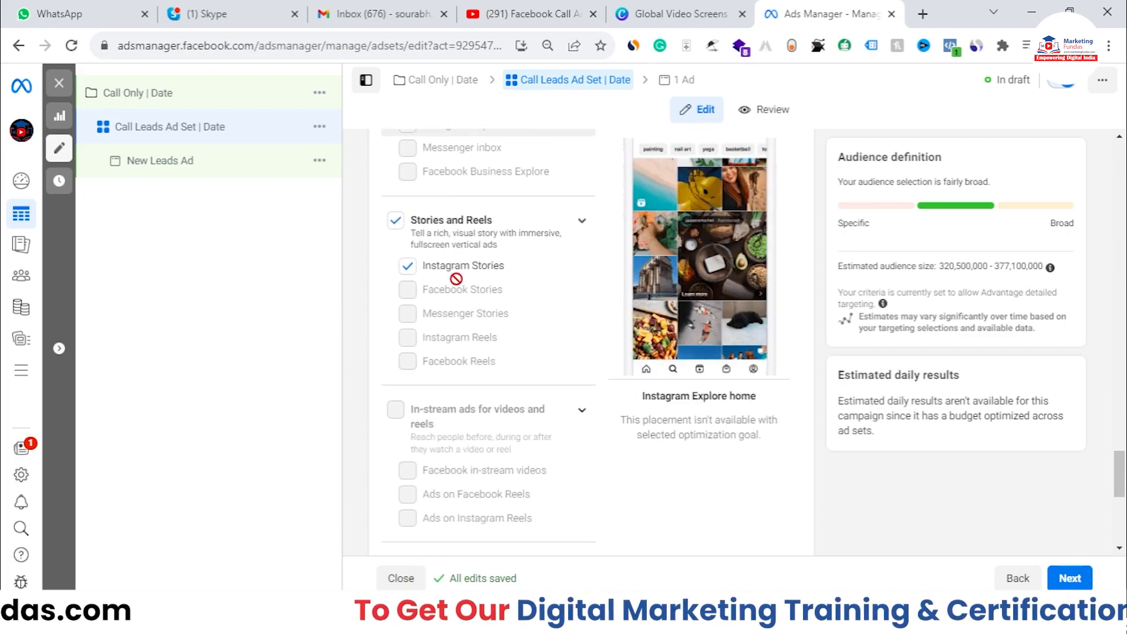
scroll(461, 287, down, 3)
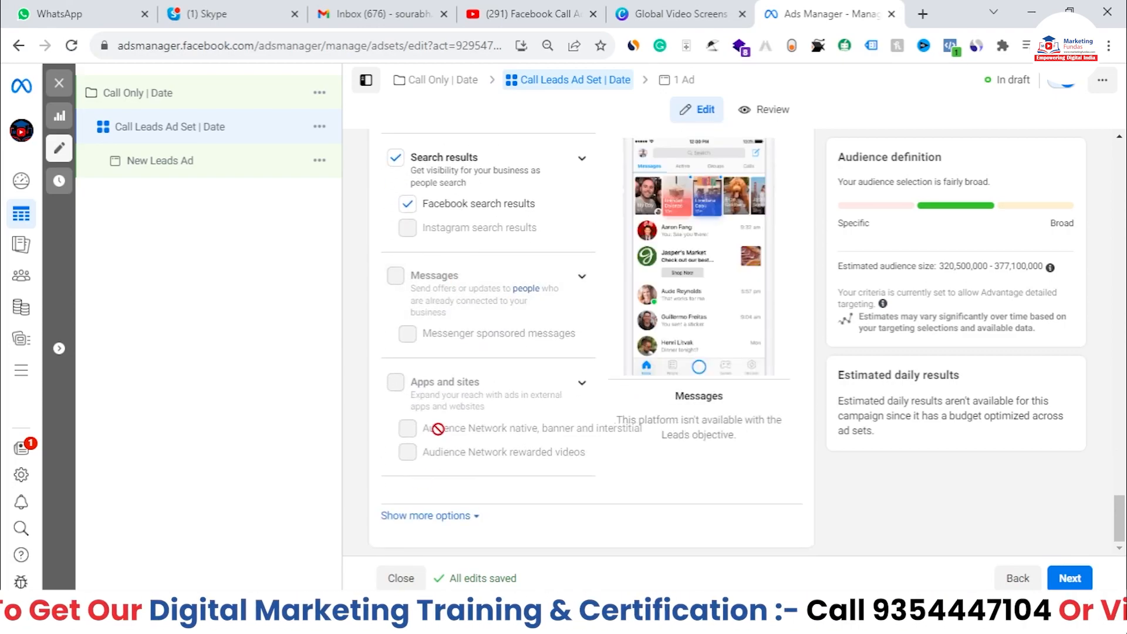
Expand the additional placement options and examine the mobile device choices and the Wi-Fi-only setting
click(393, 517)
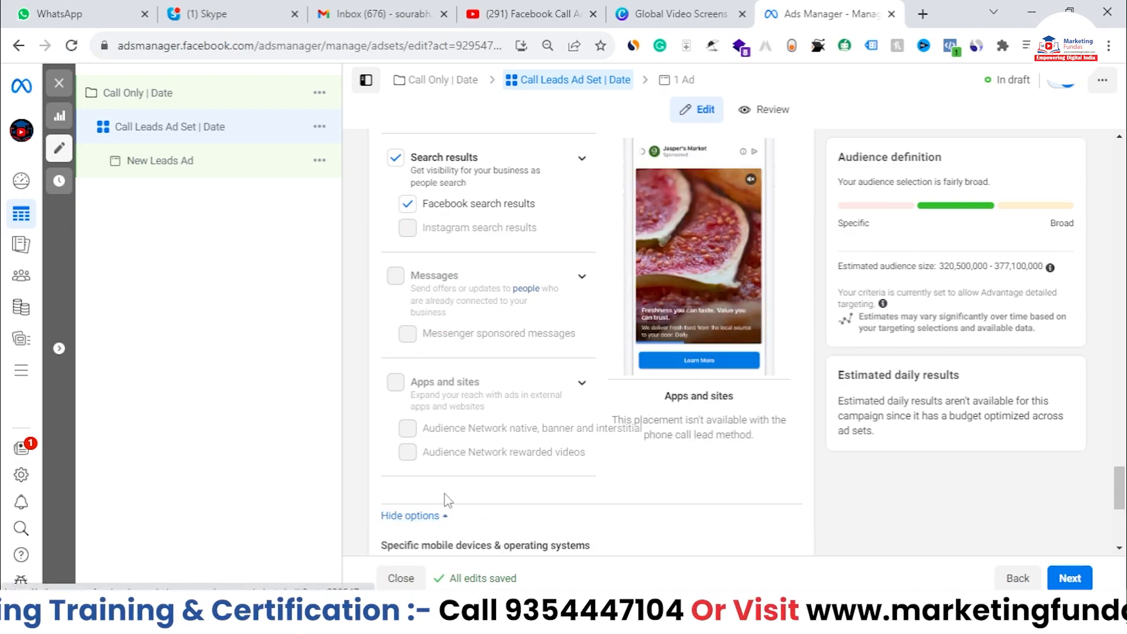
scroll(435, 336, down, 5)
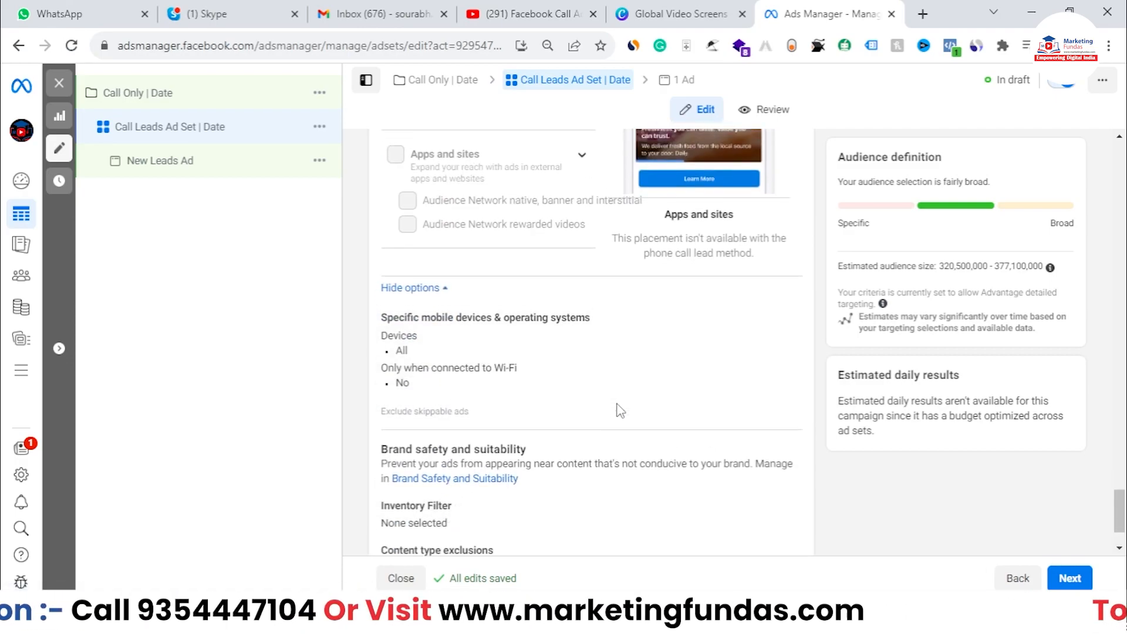
scroll(587, 358, down, 1)
drag(382, 234, 767, 242)
click(778, 241)
click(574, 268)
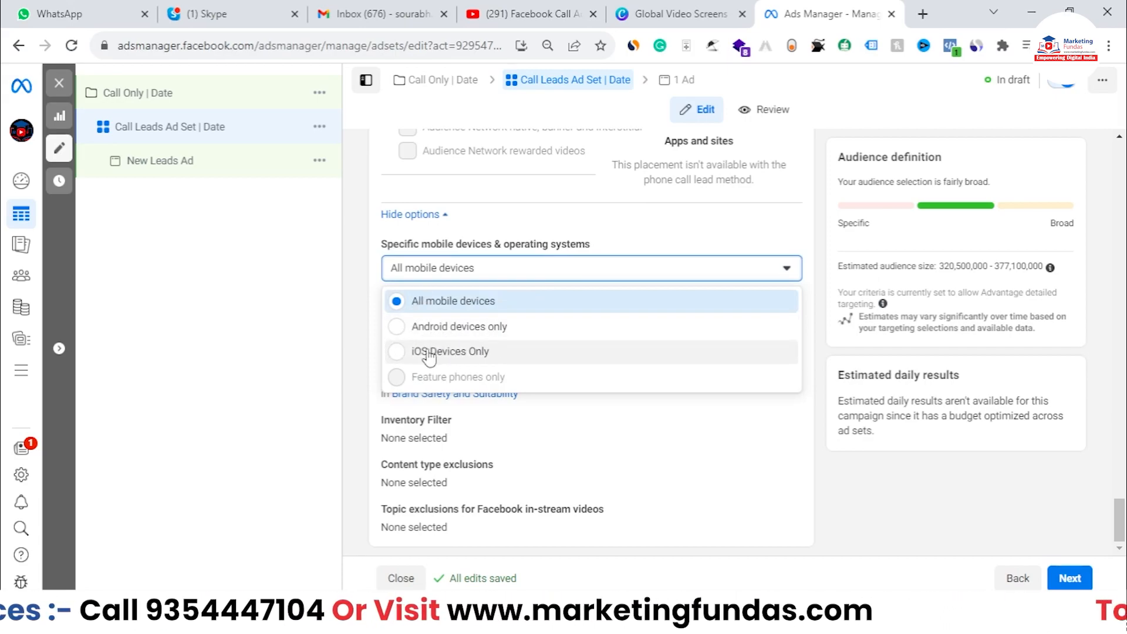
click(766, 273)
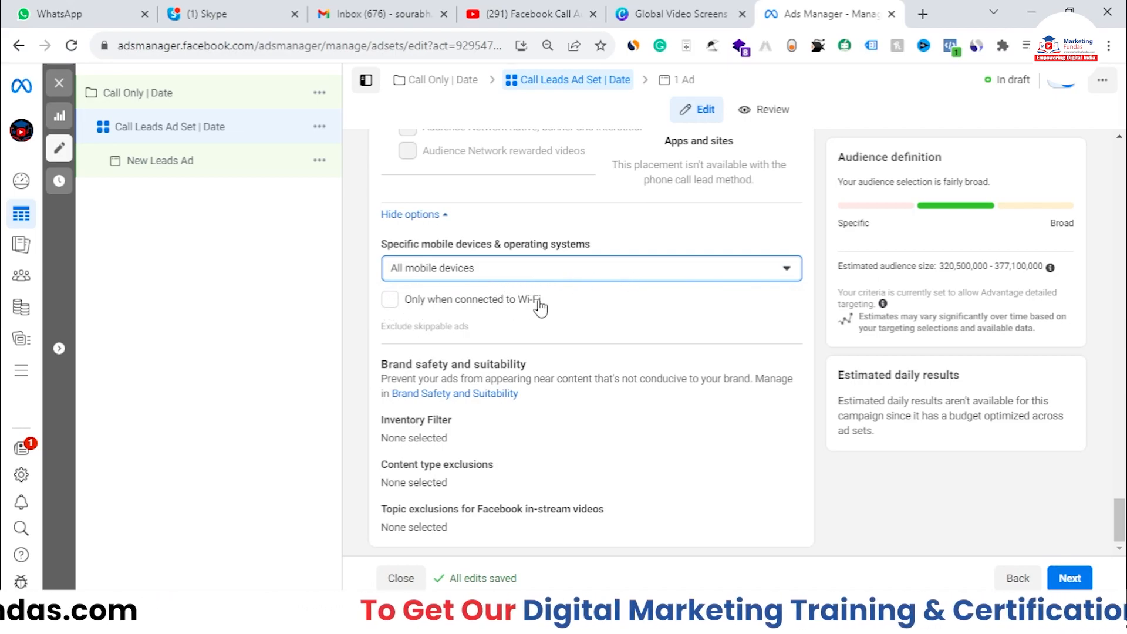
drag(540, 301, 410, 309)
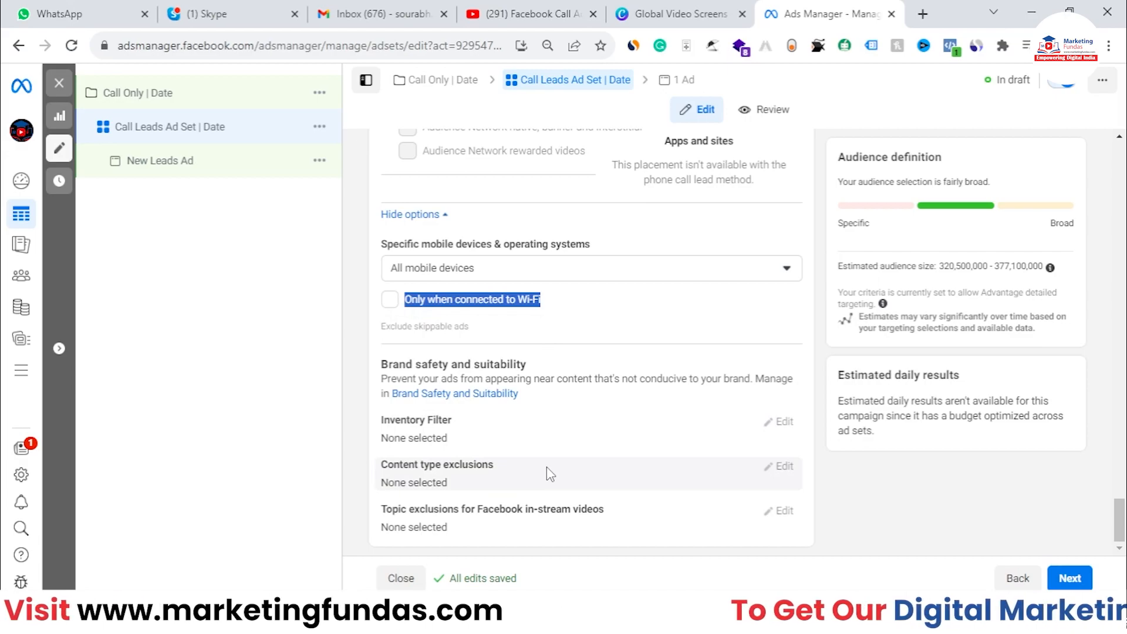
Select Advantage+ placements (recommended) for the ad set and continue to the ad level
scroll(589, 461, up, 5)
scroll(589, 461, up, 10)
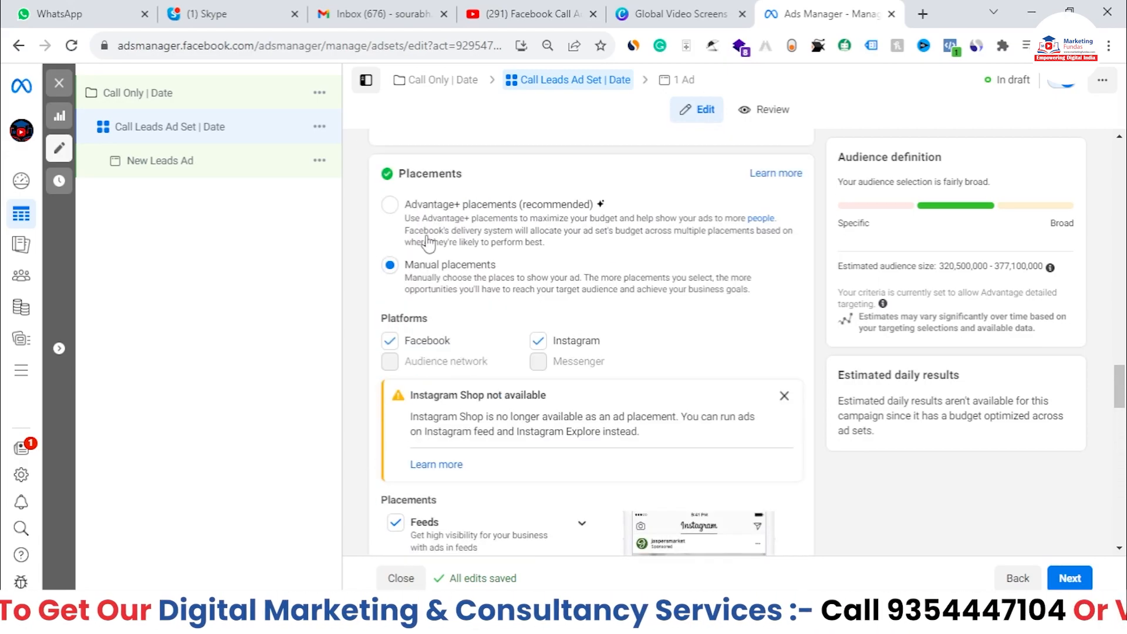
click(390, 206)
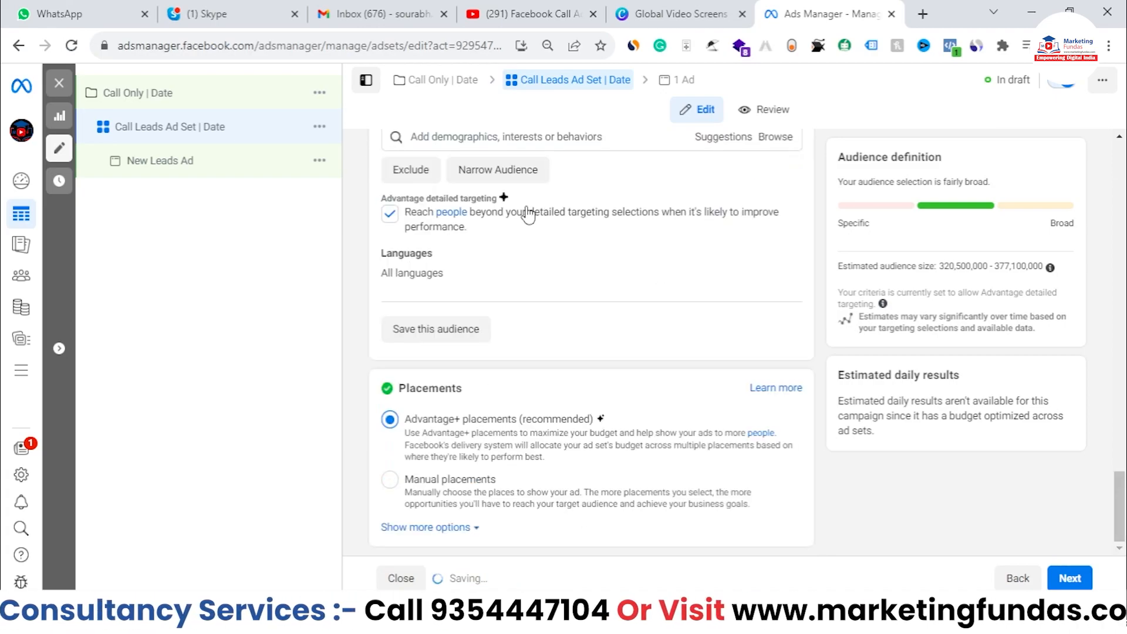
click(1057, 580)
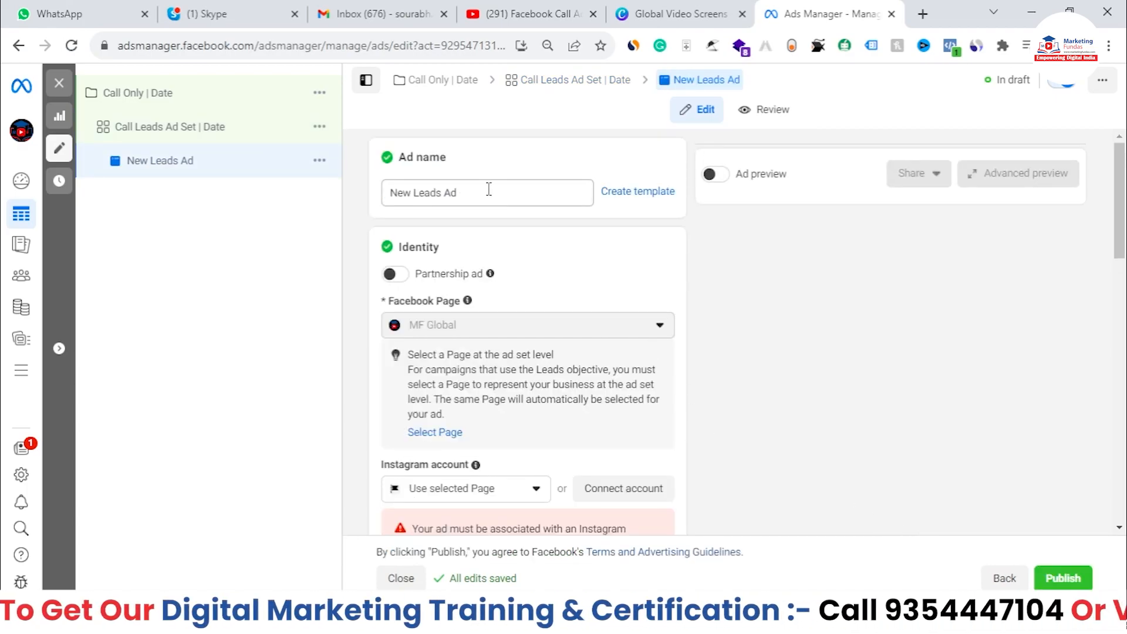
Rename the ad as "Call Leads Ad | Image | Date"
drag(489, 189, 392, 189)
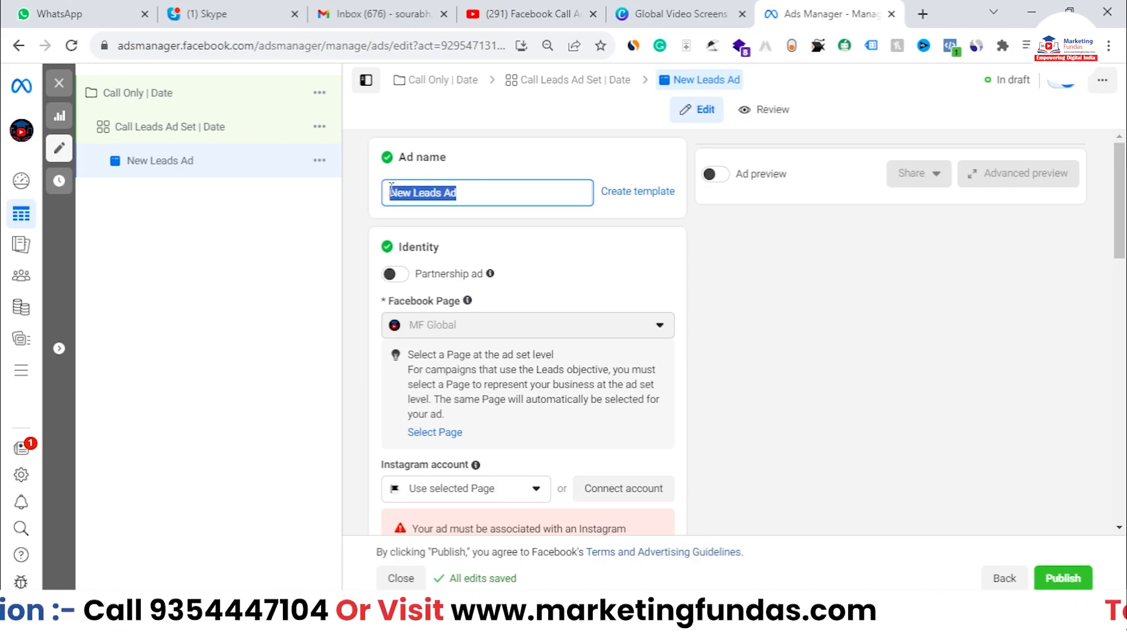
click(408, 190)
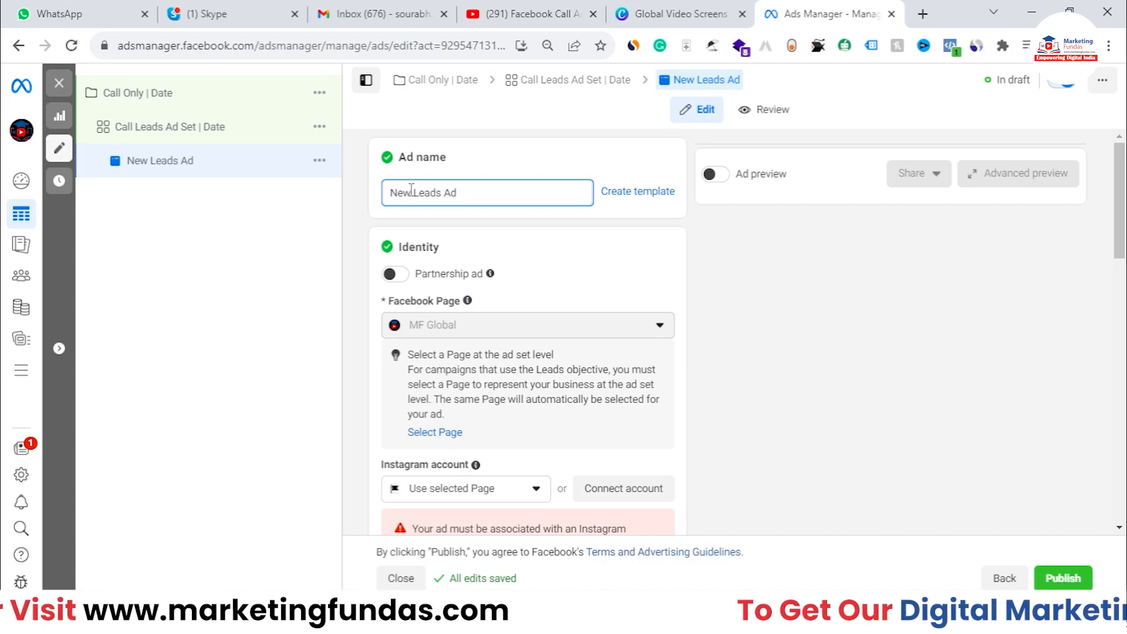
key(BackSpace)
key(BackSpace)
key(BackSpace)
key(BackSpace)
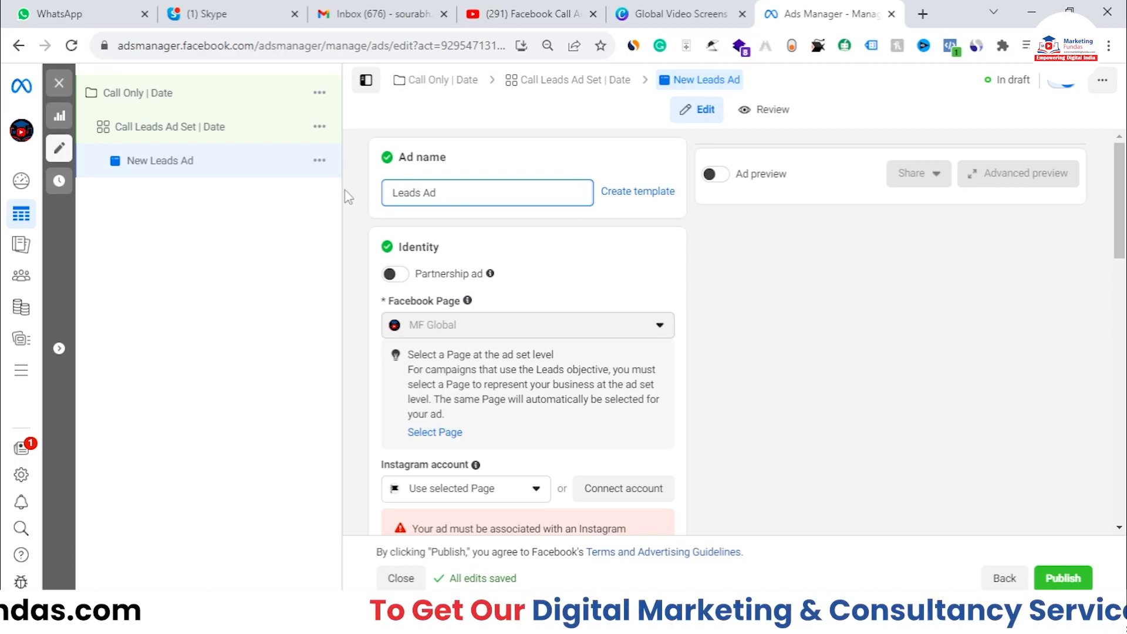
text(Call Leads)
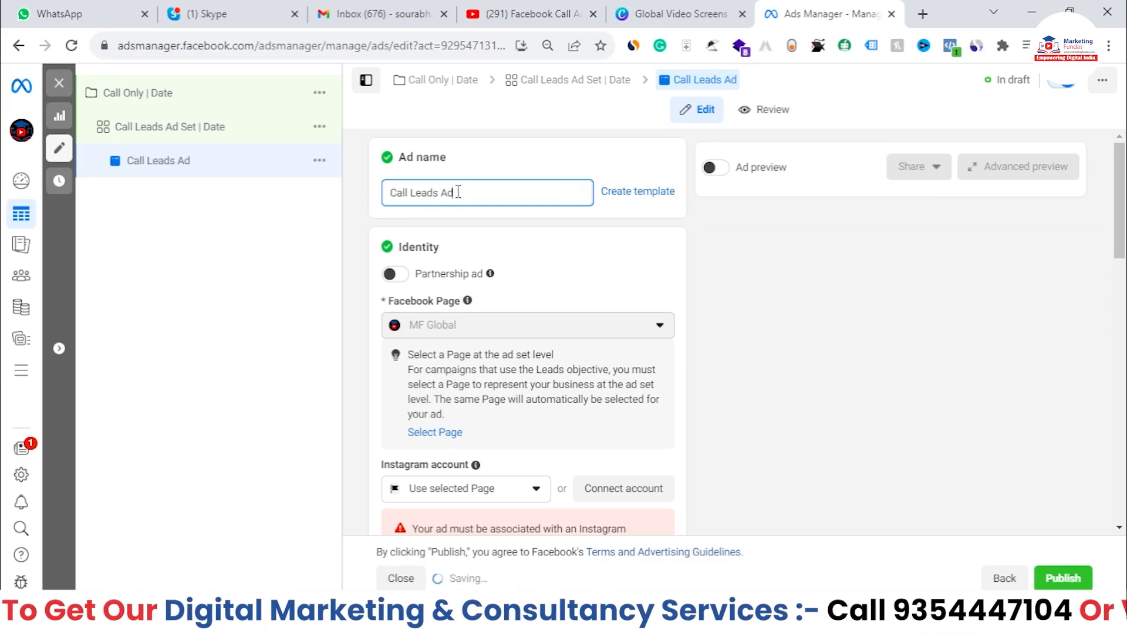
text( Ad |)
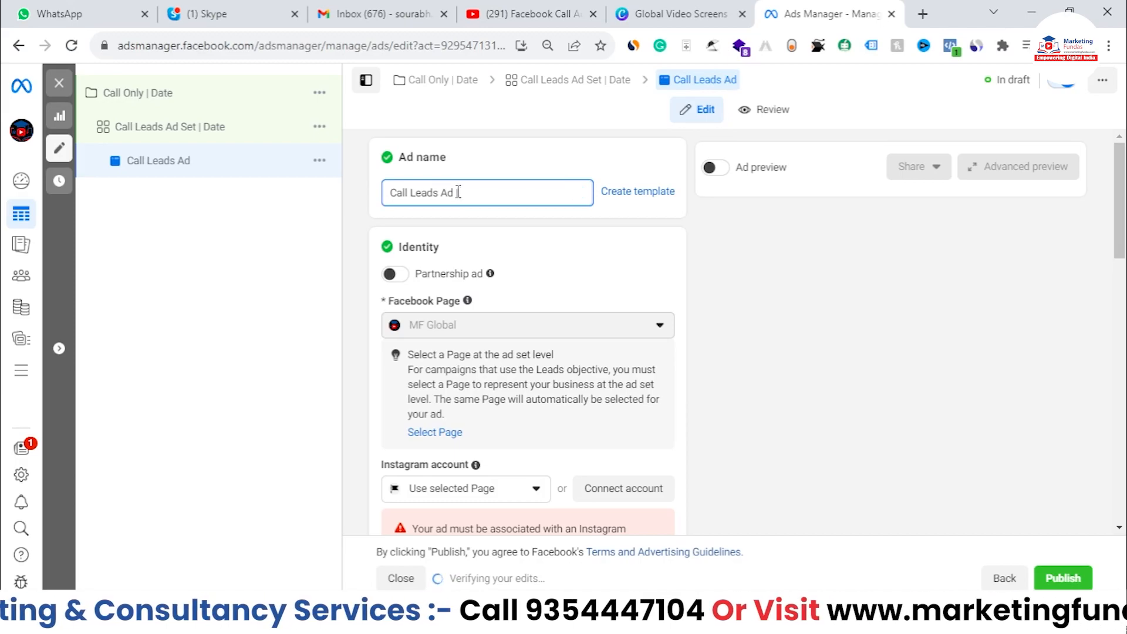
text( Image)
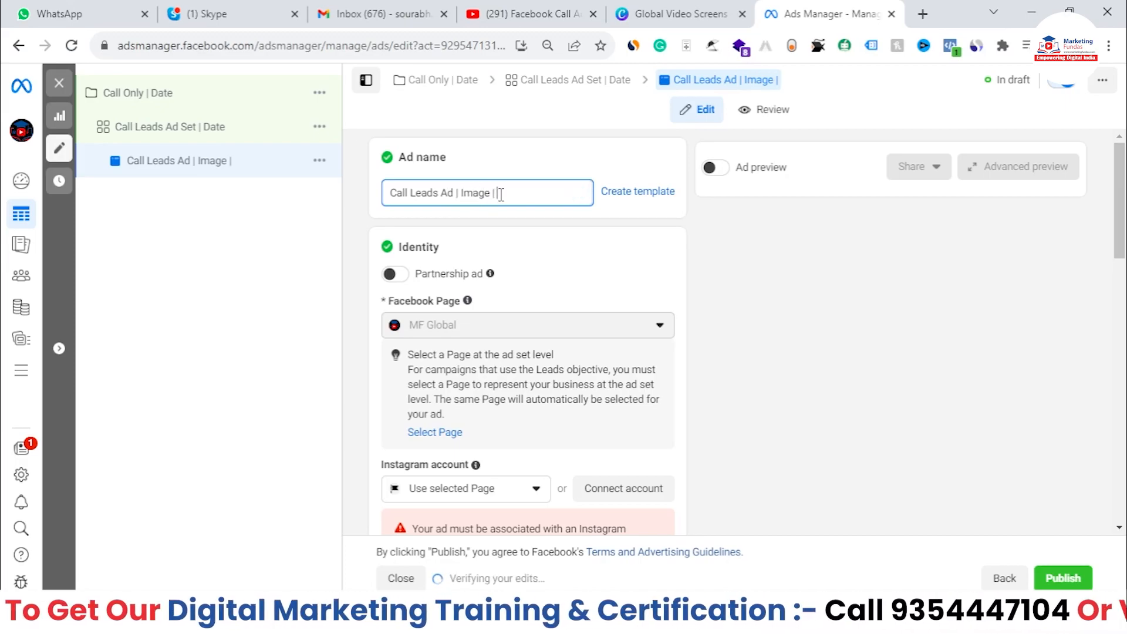
text( | Date**)
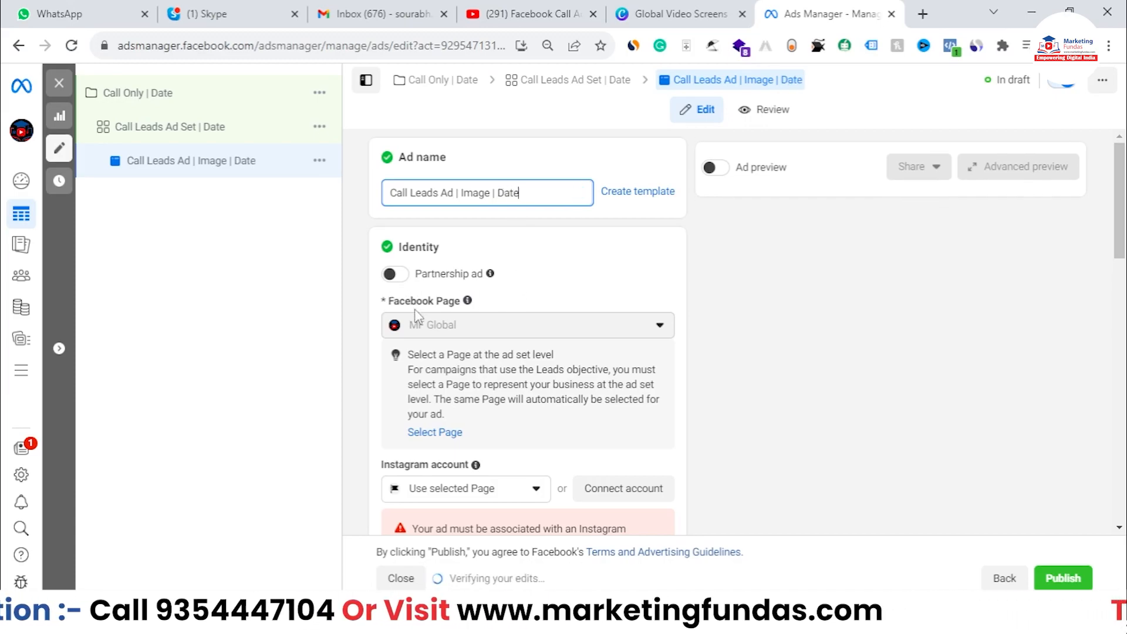
Append "**" to the ad name and set the ad's Instagram account to marketing_fundas_english_demo
scroll(415, 311, down, 1)
text(**)
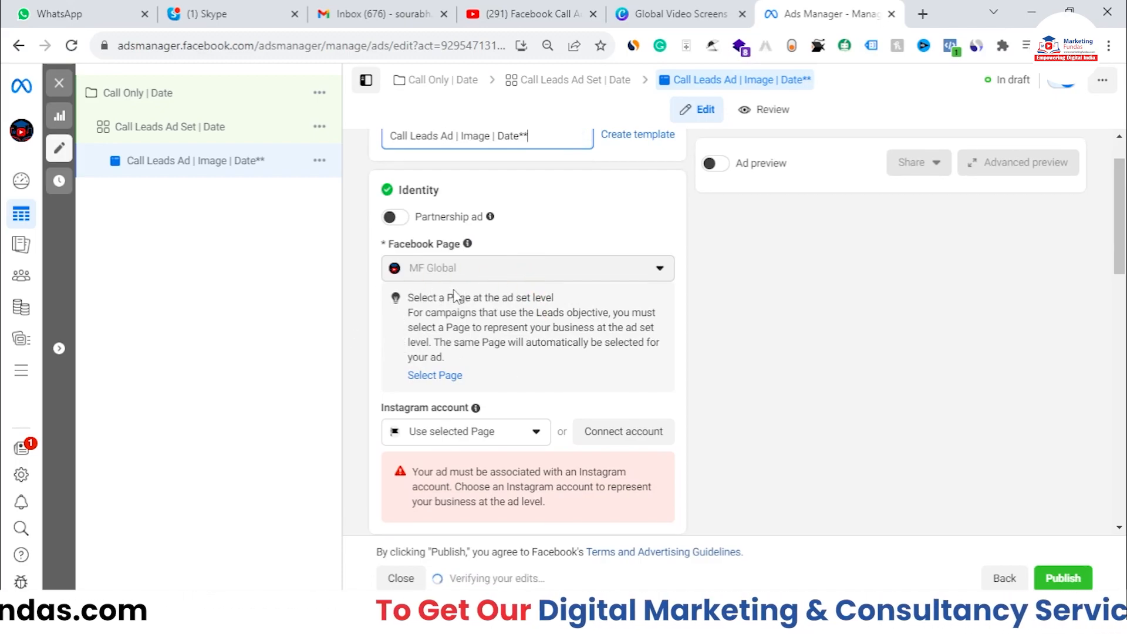
scroll(423, 296, down, 1)
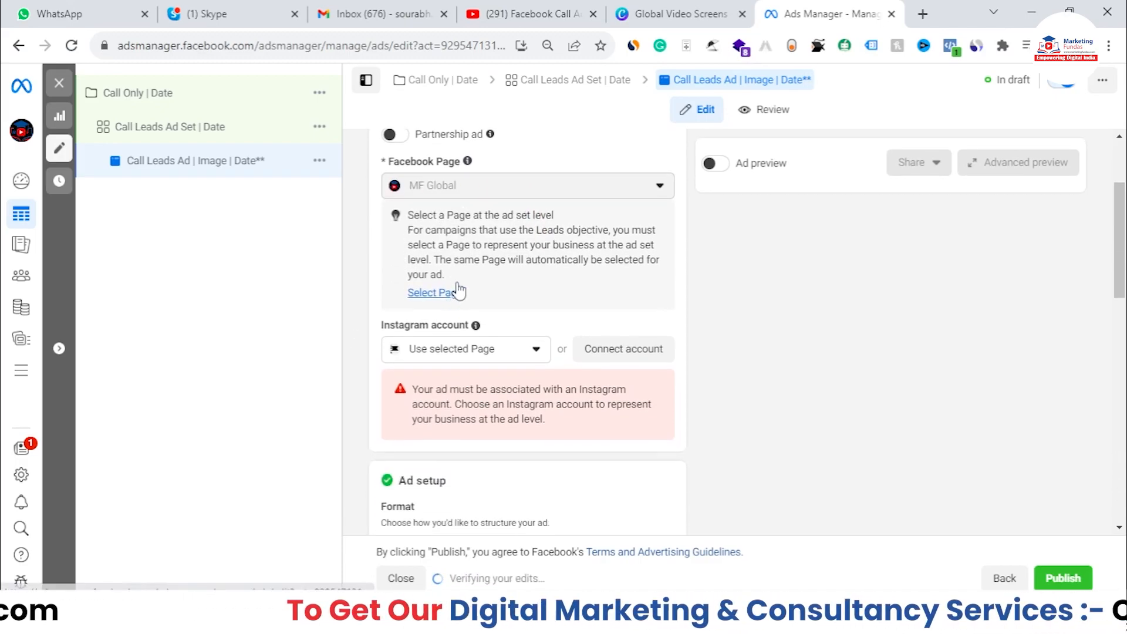
click(527, 349)
click(471, 413)
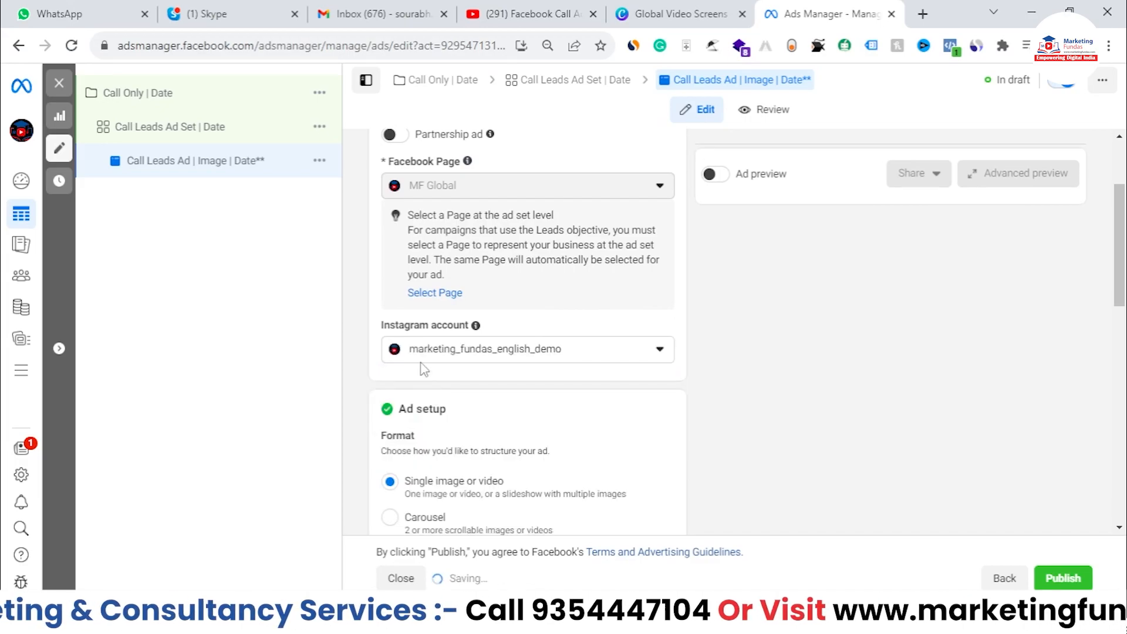
Examine the format choices in the ad setup section, Single image or video and Carousel
scroll(435, 311, down, 2)
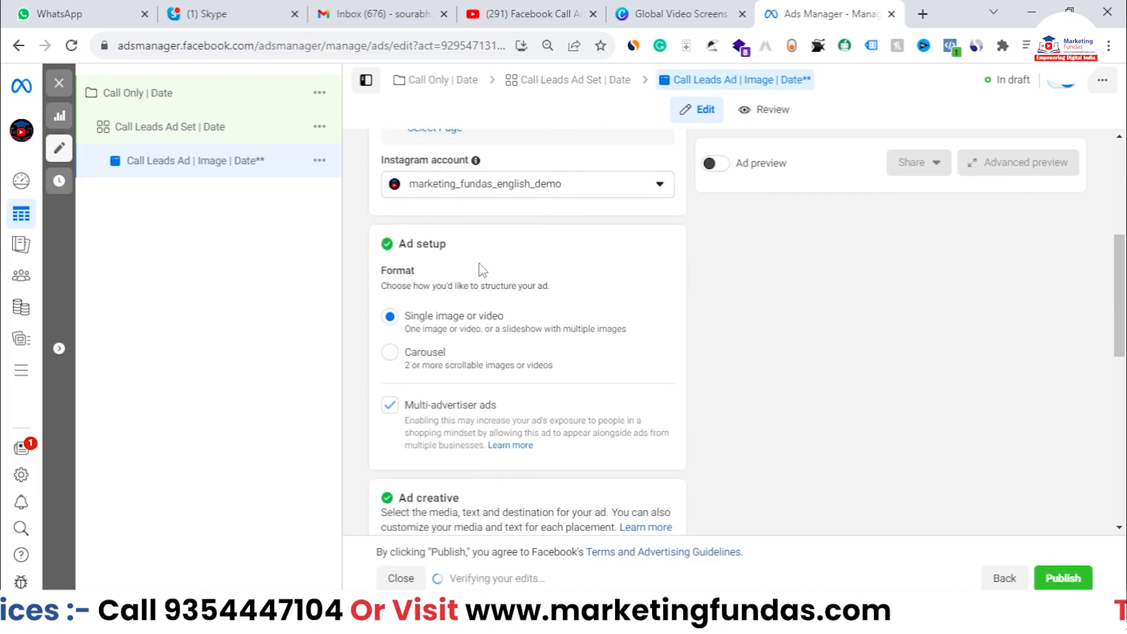
scroll(470, 267, down, 1)
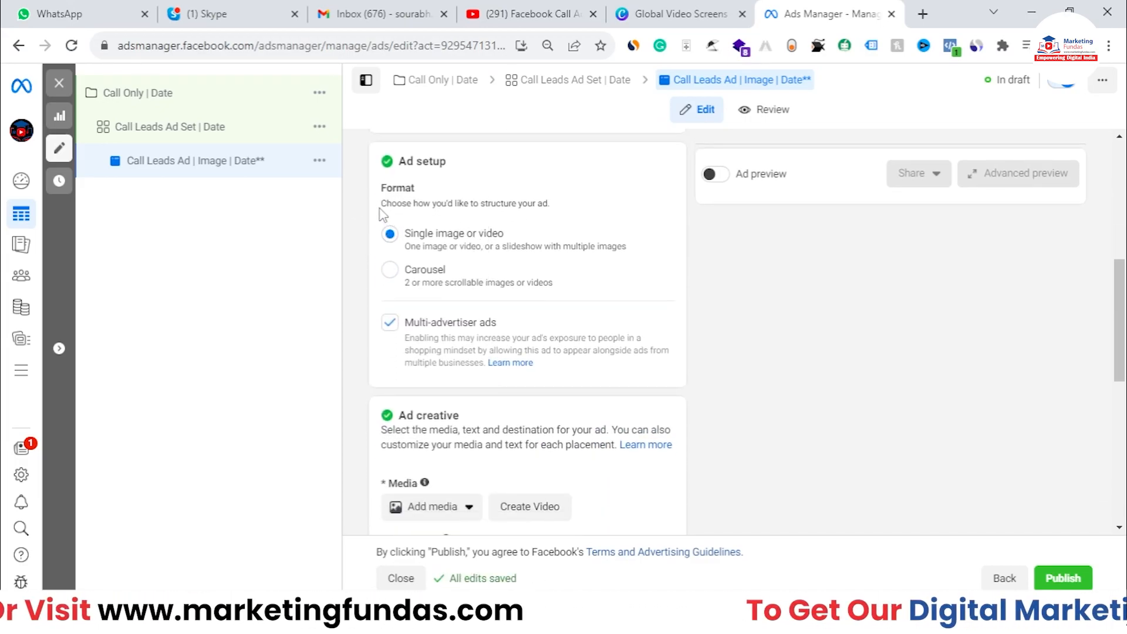
drag(382, 203, 442, 204)
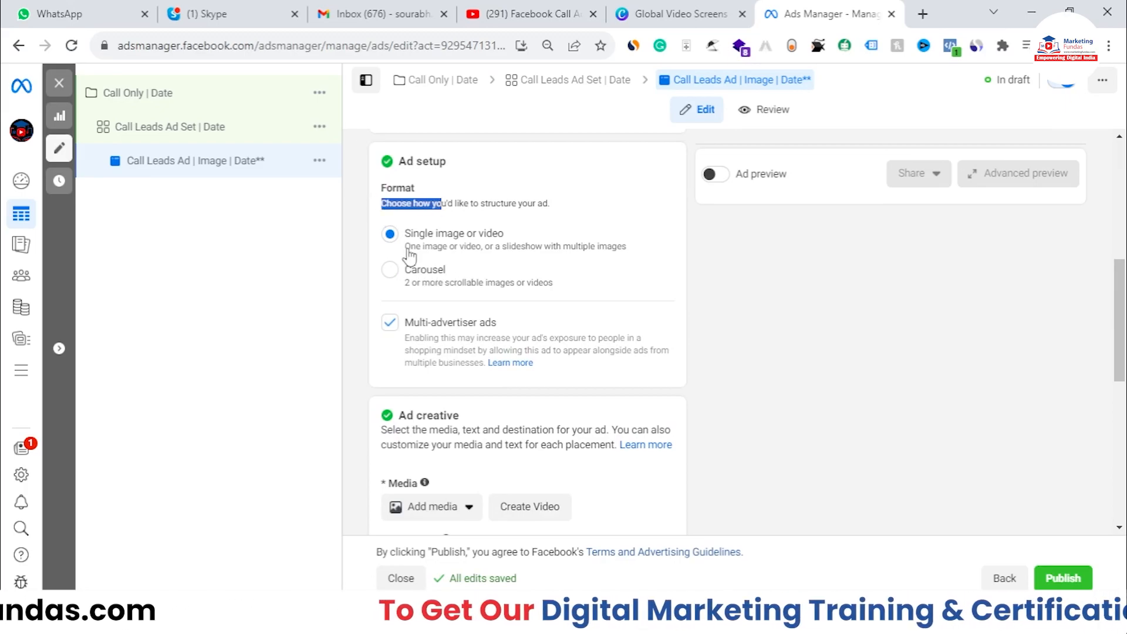